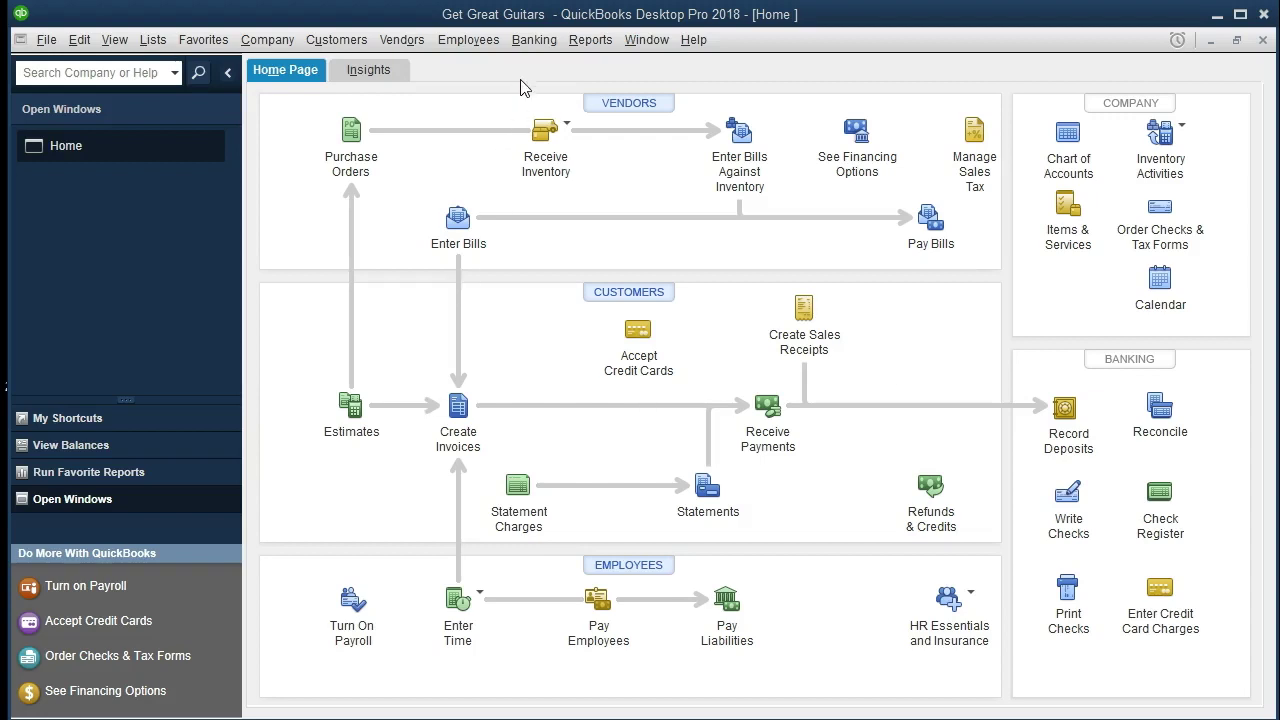
Step: Open the register for the Checking account
left_click(532, 40)
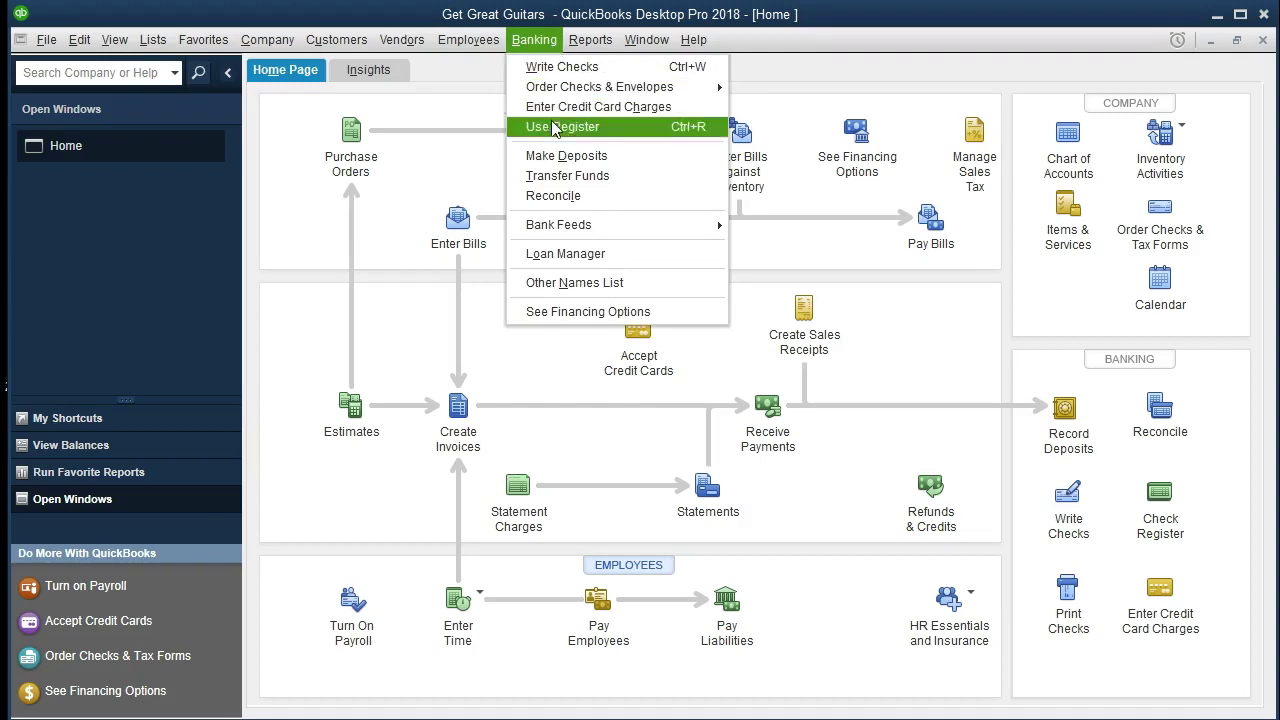
left_click(627, 127)
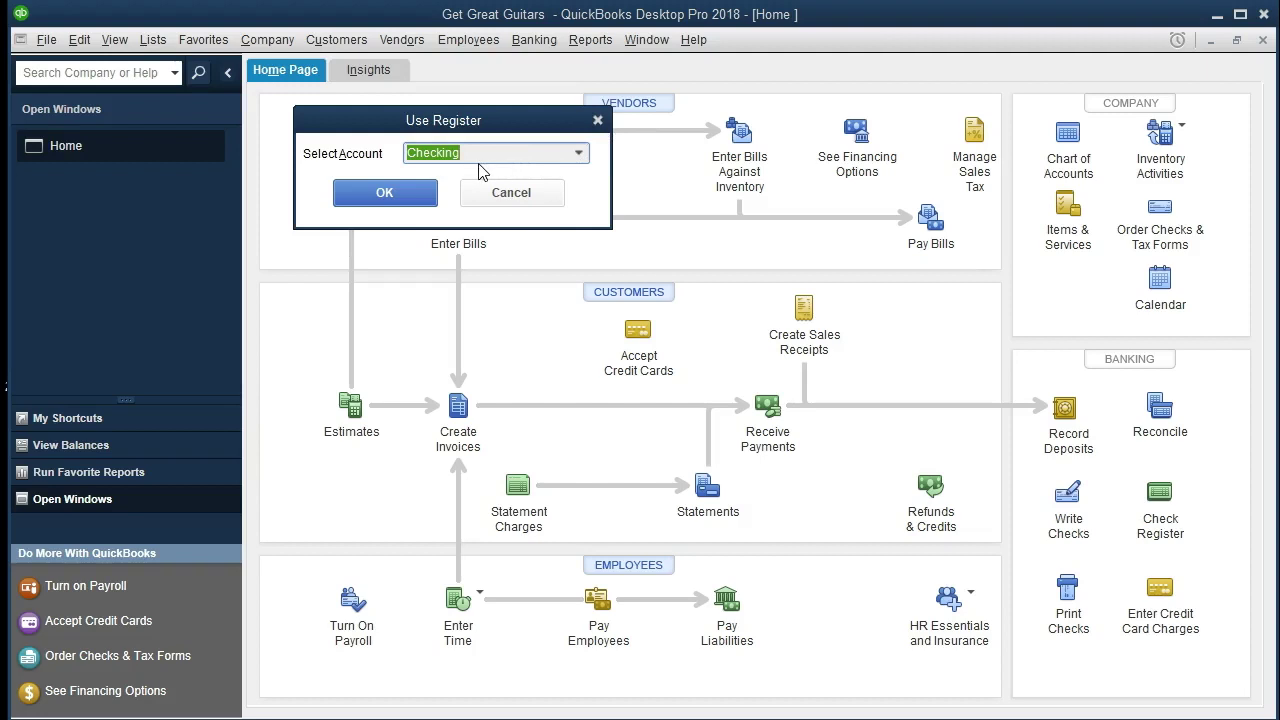
left_click(578, 156)
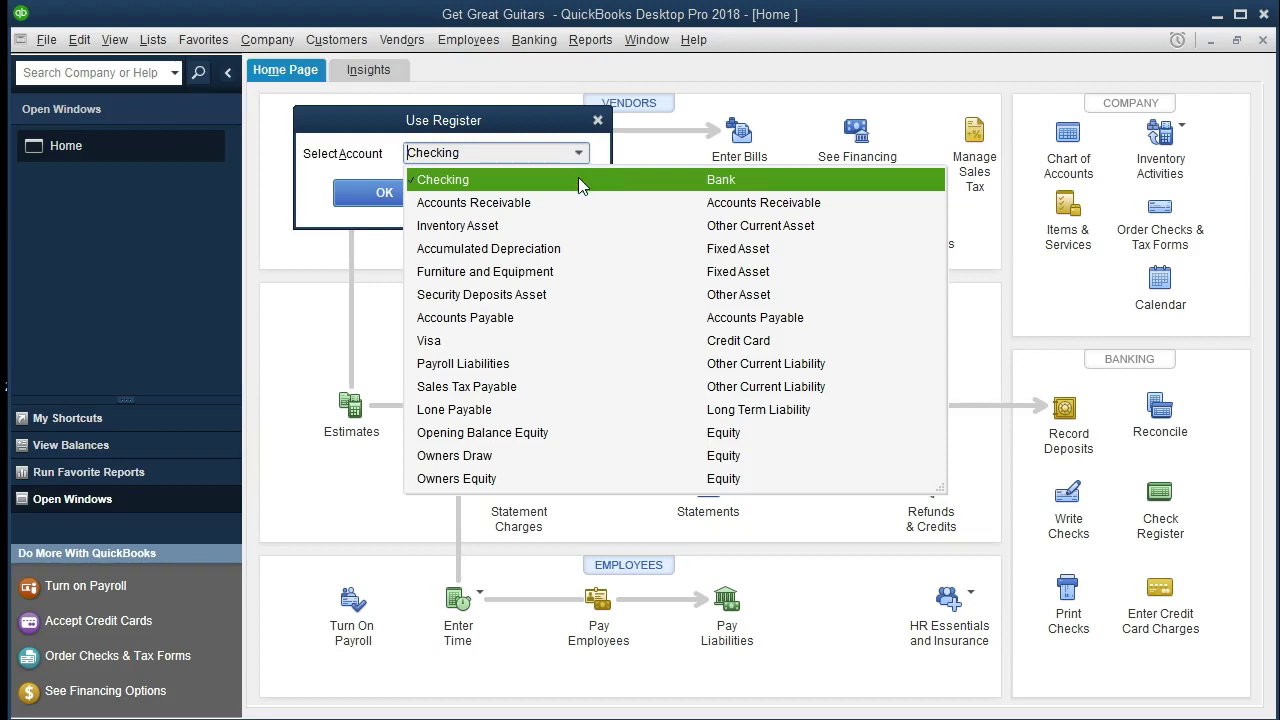
left_click(578, 179)
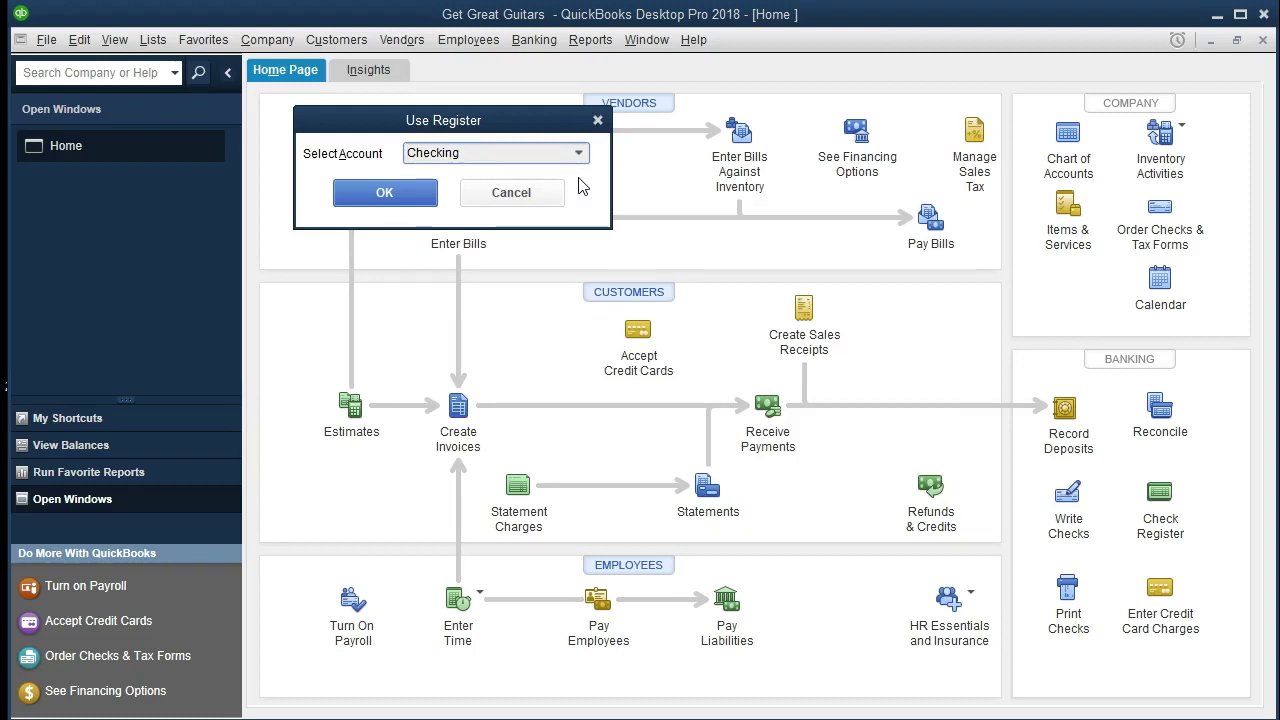
left_click(424, 193)
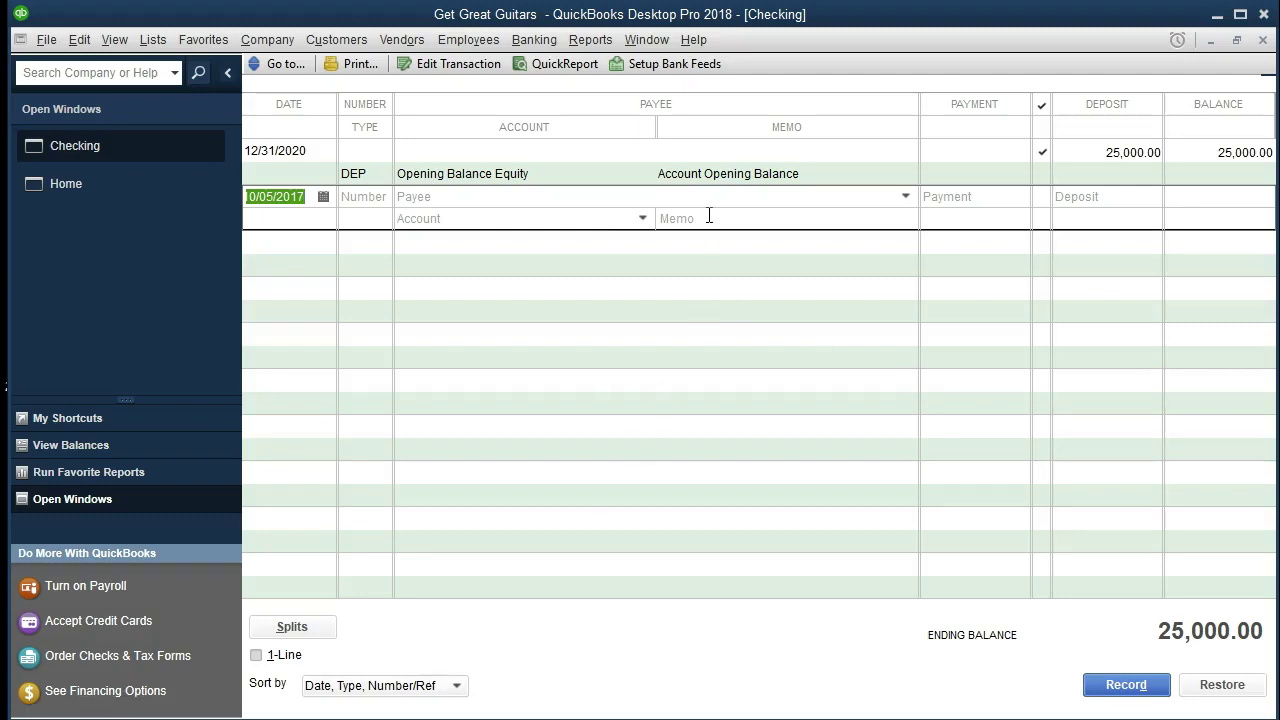
Step: Start a new register entry dated 01/10/2021 with DEP as its number
left_click(370, 199)
type("1")
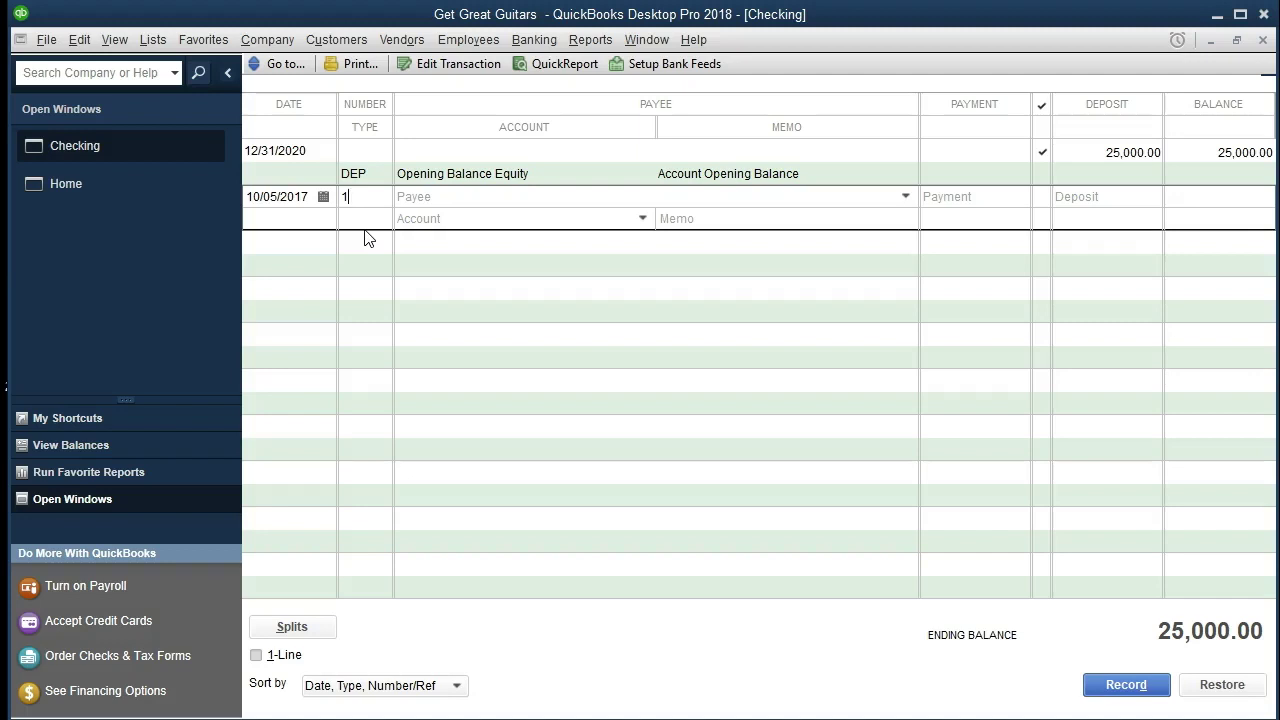
left_click(311, 194)
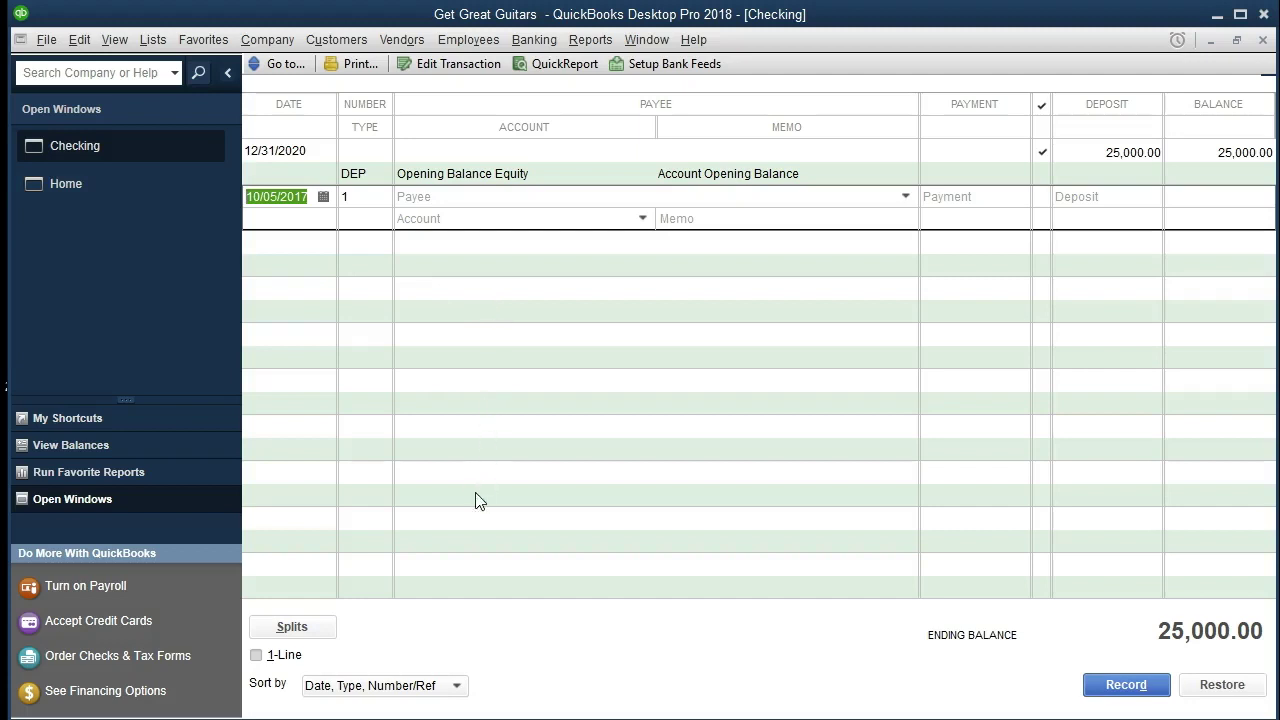
type("0")
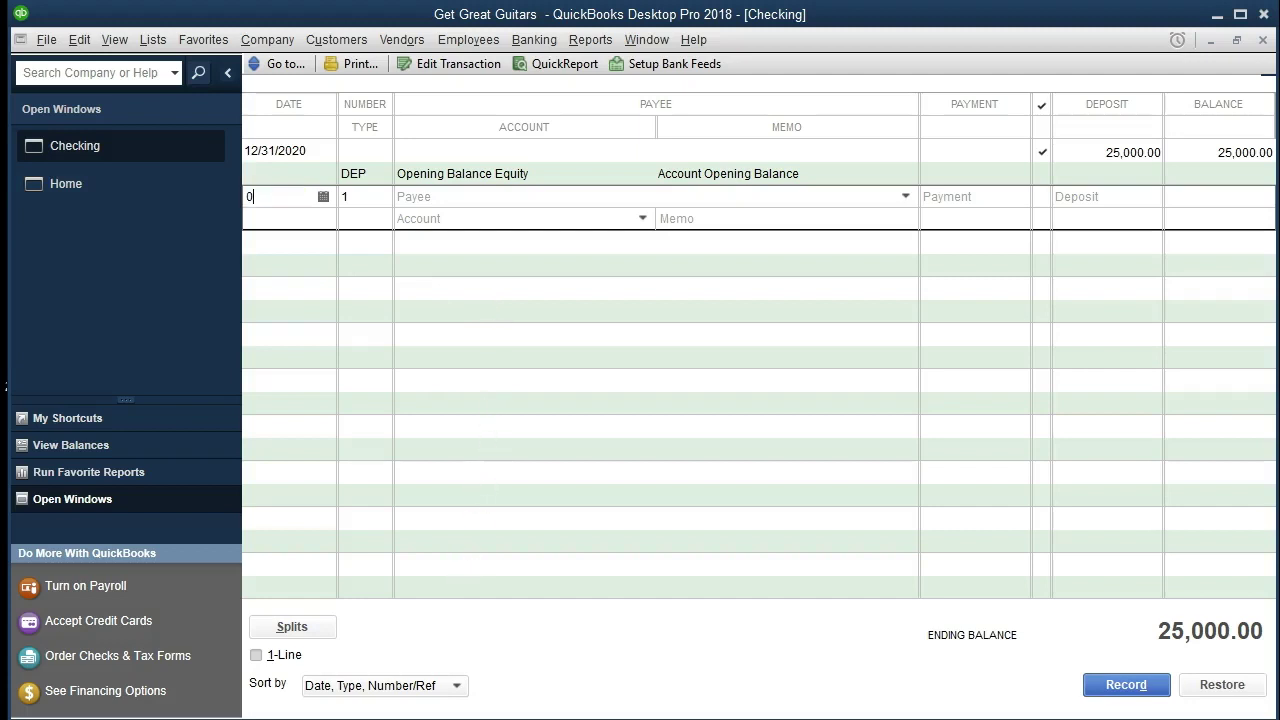
type("1102")
key("BackSpace")
type("21")
key("Tab")
left_click(375, 197)
key("BackSpace")
type("DEP")
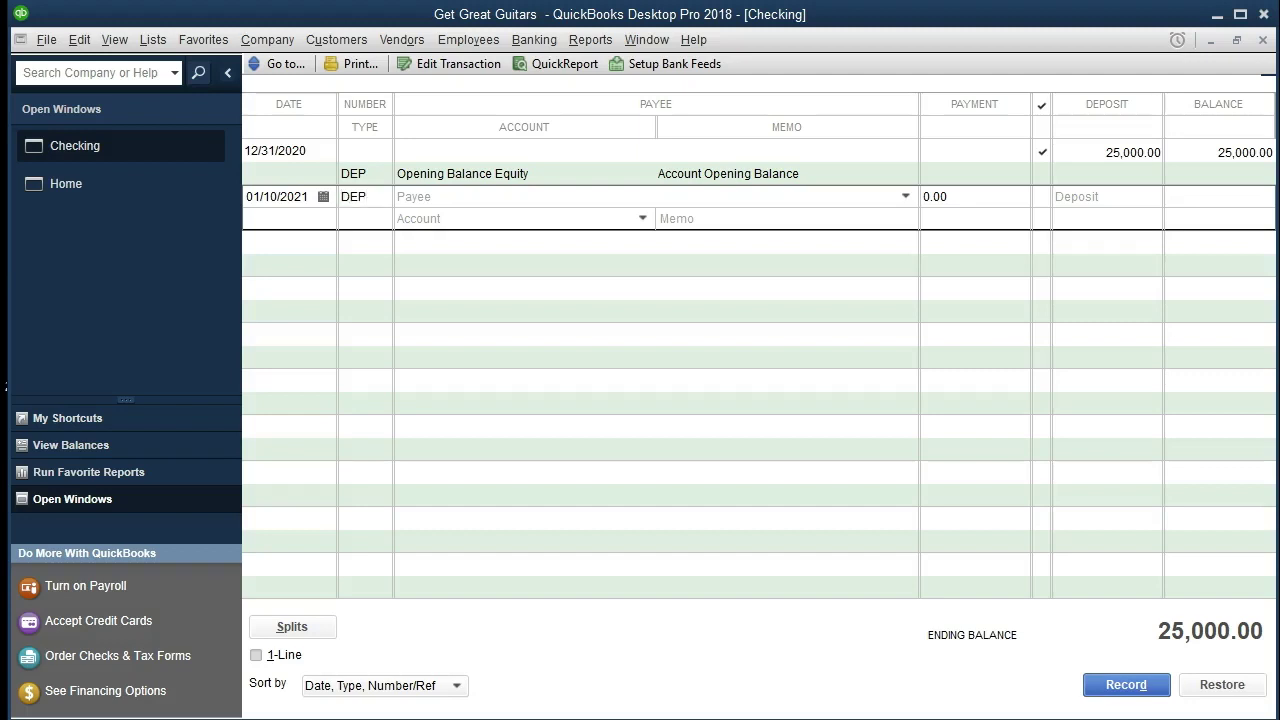
Step: Set the new entry's deposit amount to 65,000 and its account to Owners Equity
key("Tab")
key("Tab")
key("Tab")
key("Tab")
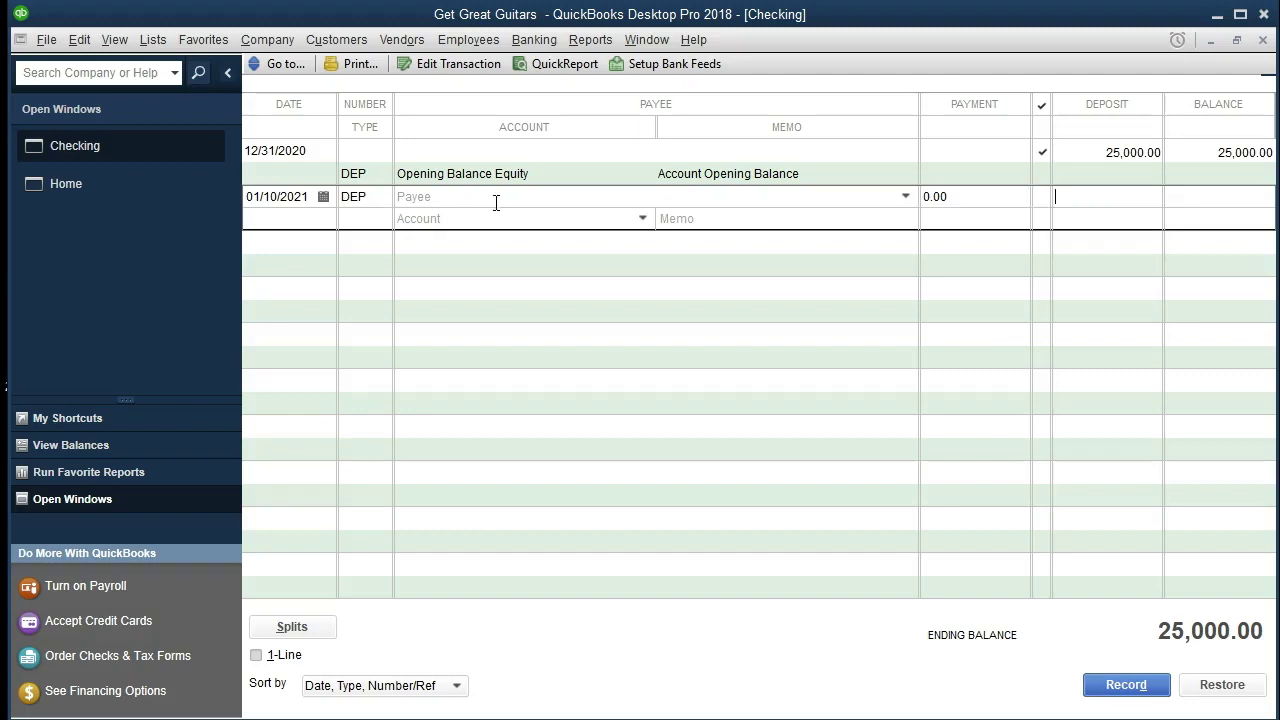
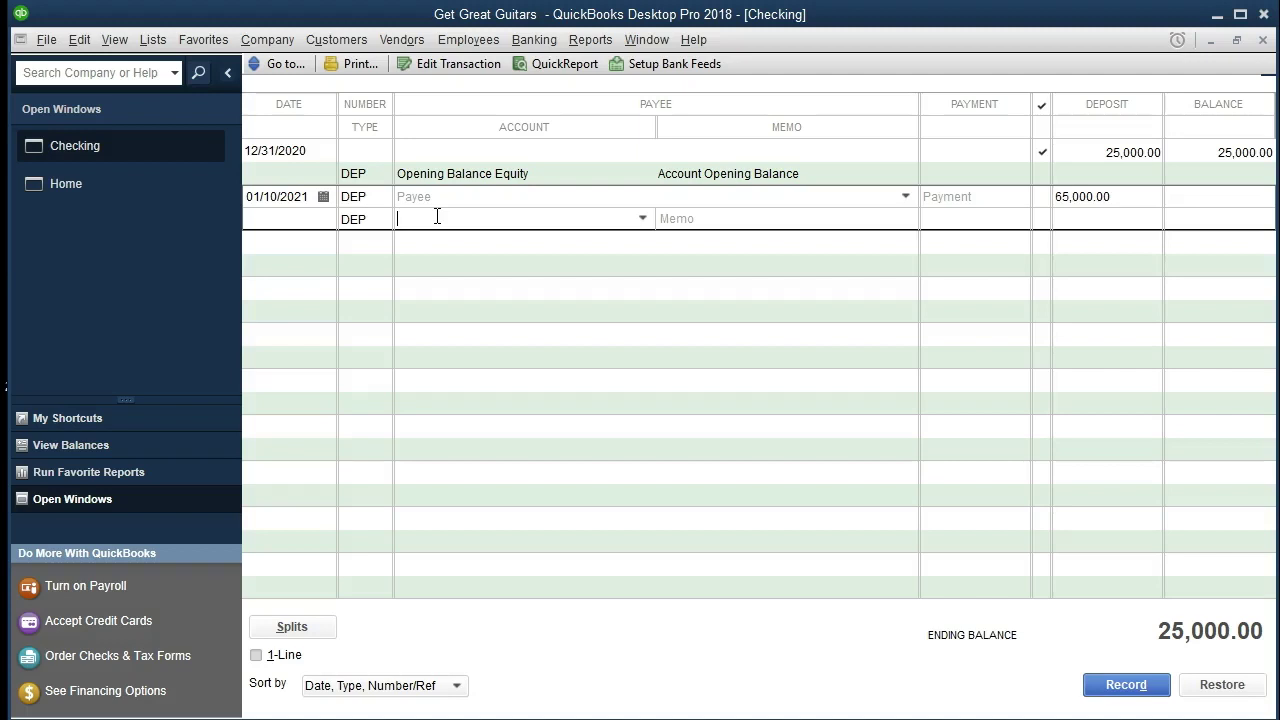
left_click(643, 219)
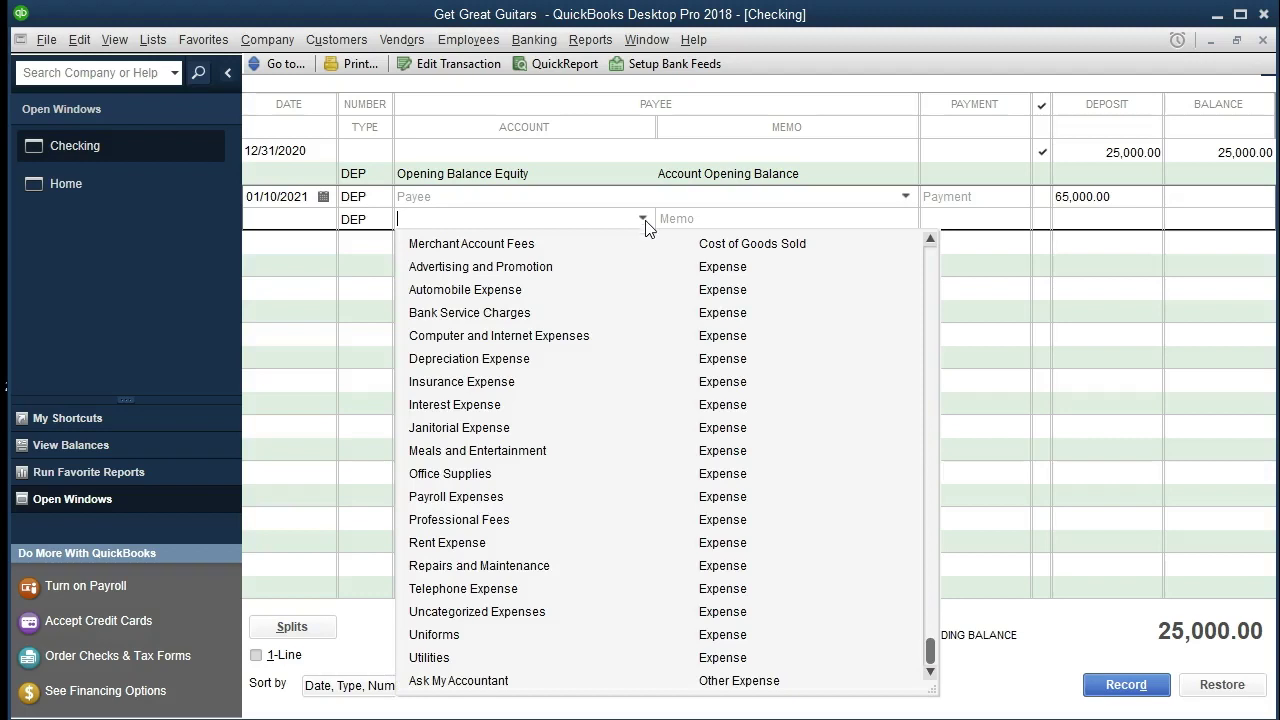
scroll(628, 424, "up", 1)
scroll(628, 424, "up", 2)
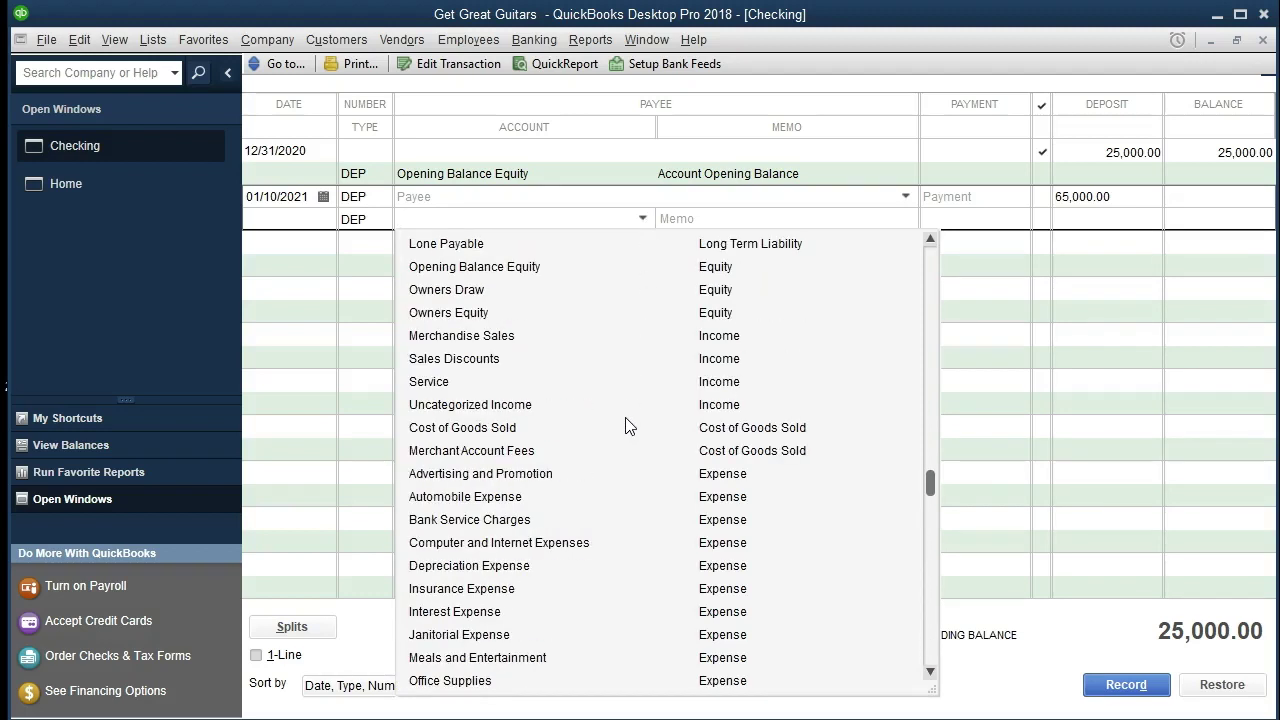
scroll(628, 426, "up", 1)
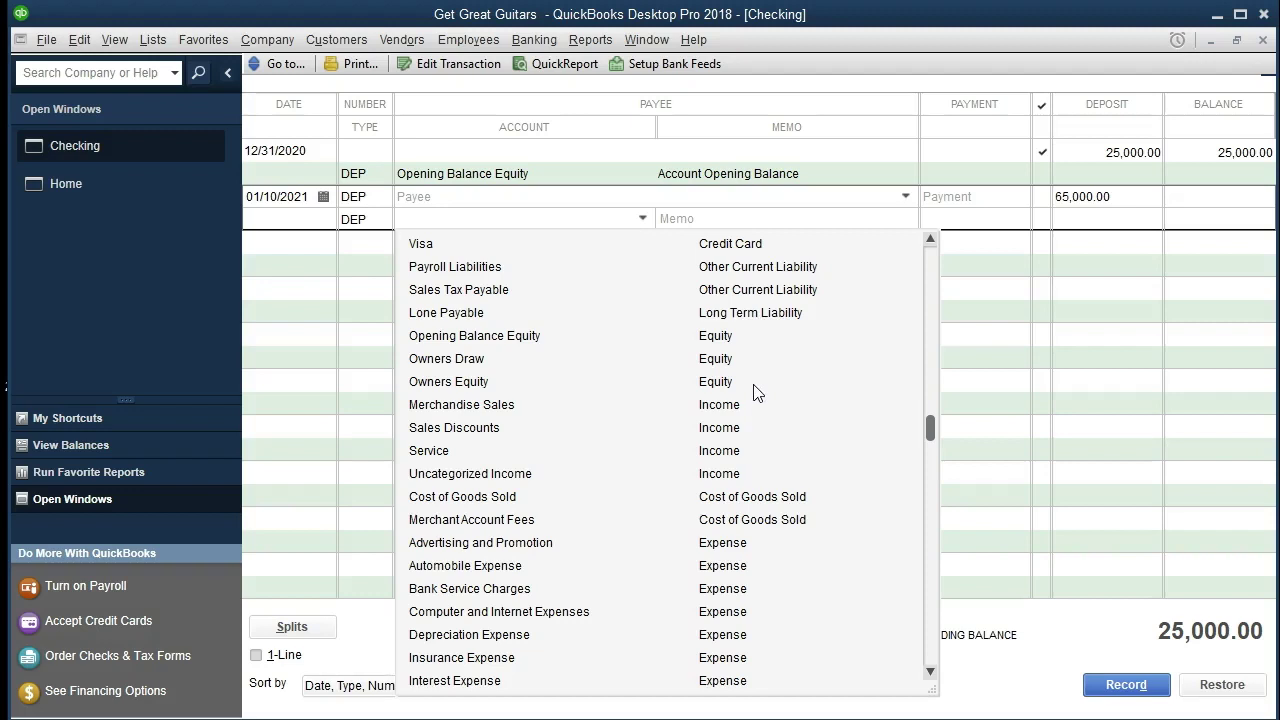
left_click(450, 383)
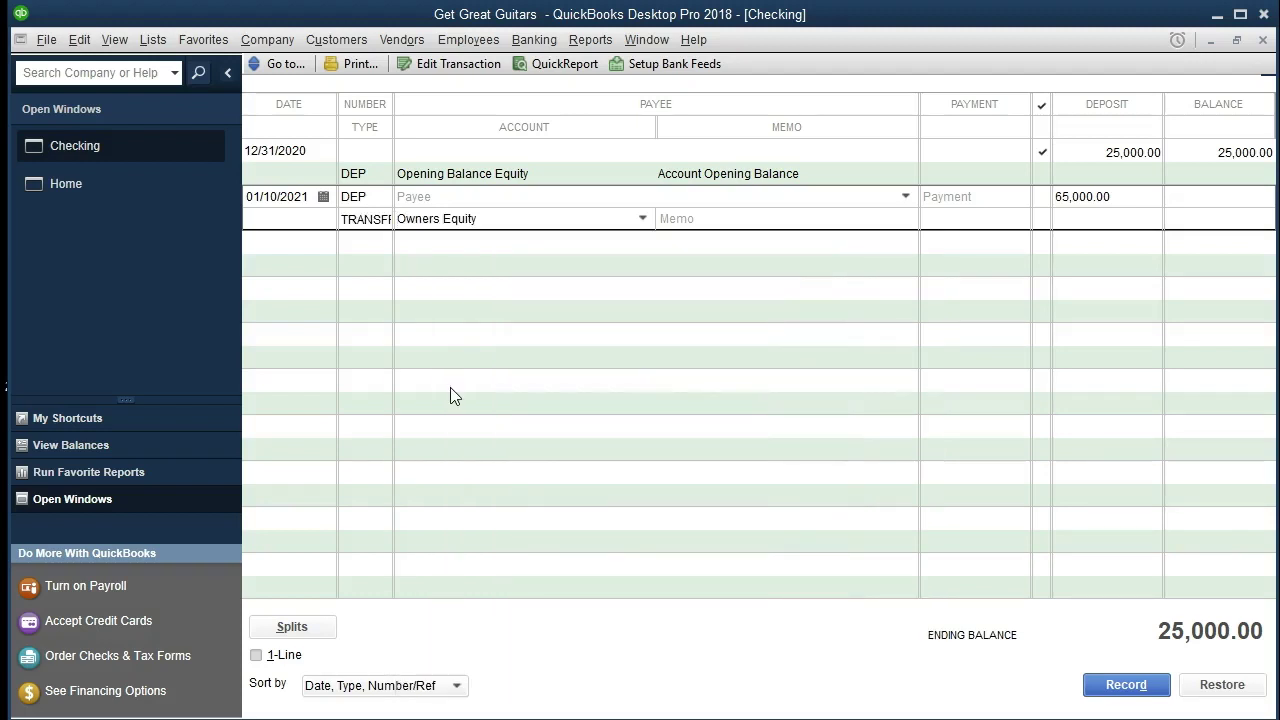
Step: Add the memo "Owner investment" and record the deposit, accepting the posting to the Owners Equity account
key("Tab")
type("Owner investment")
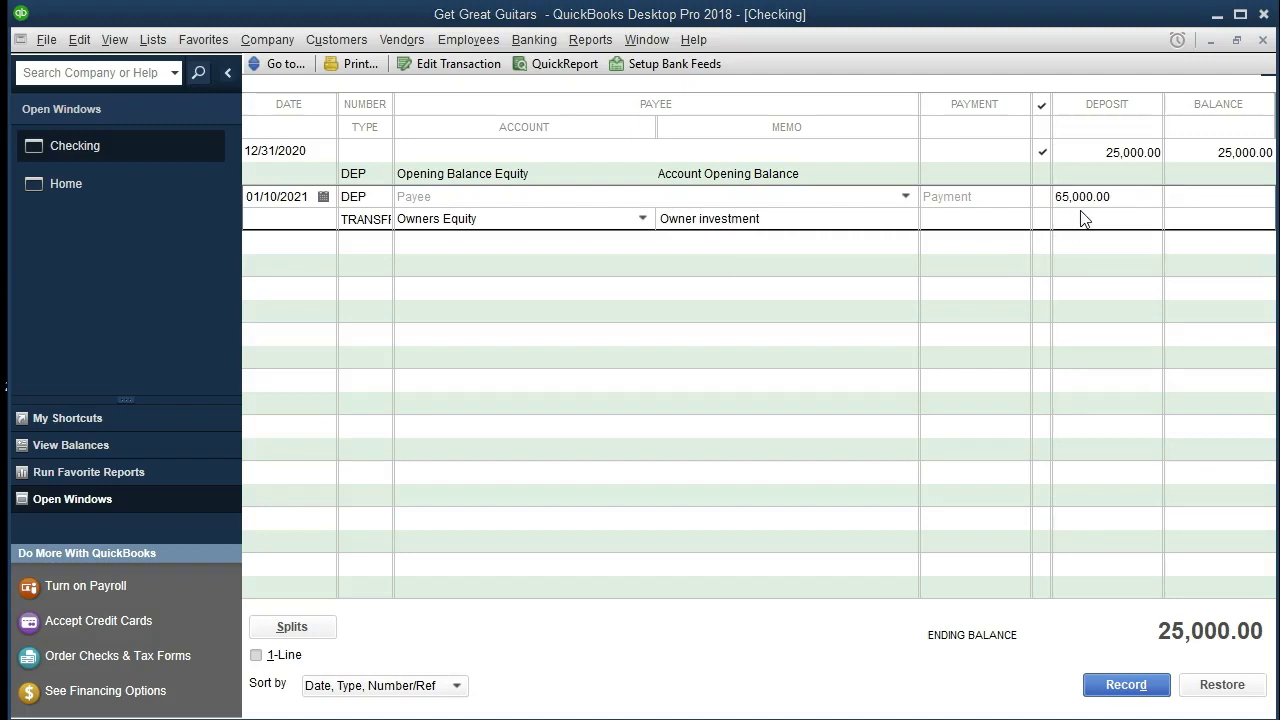
left_click(1110, 196)
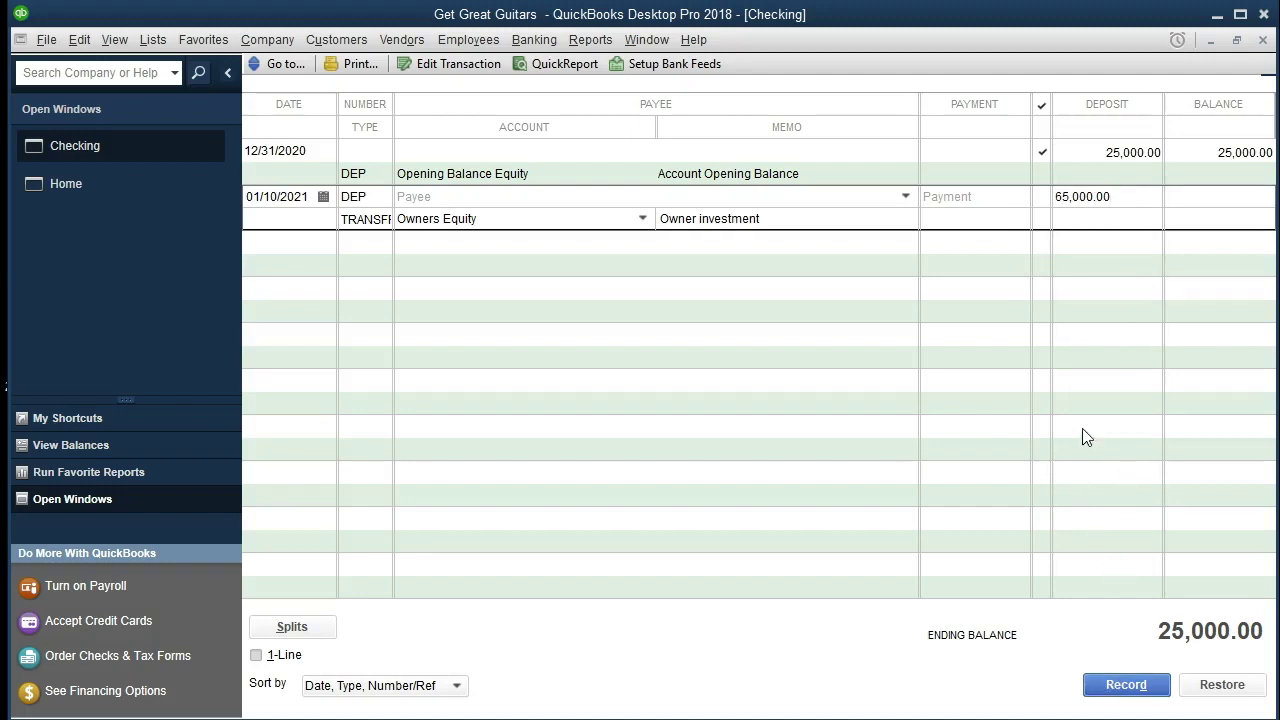
key("Return")
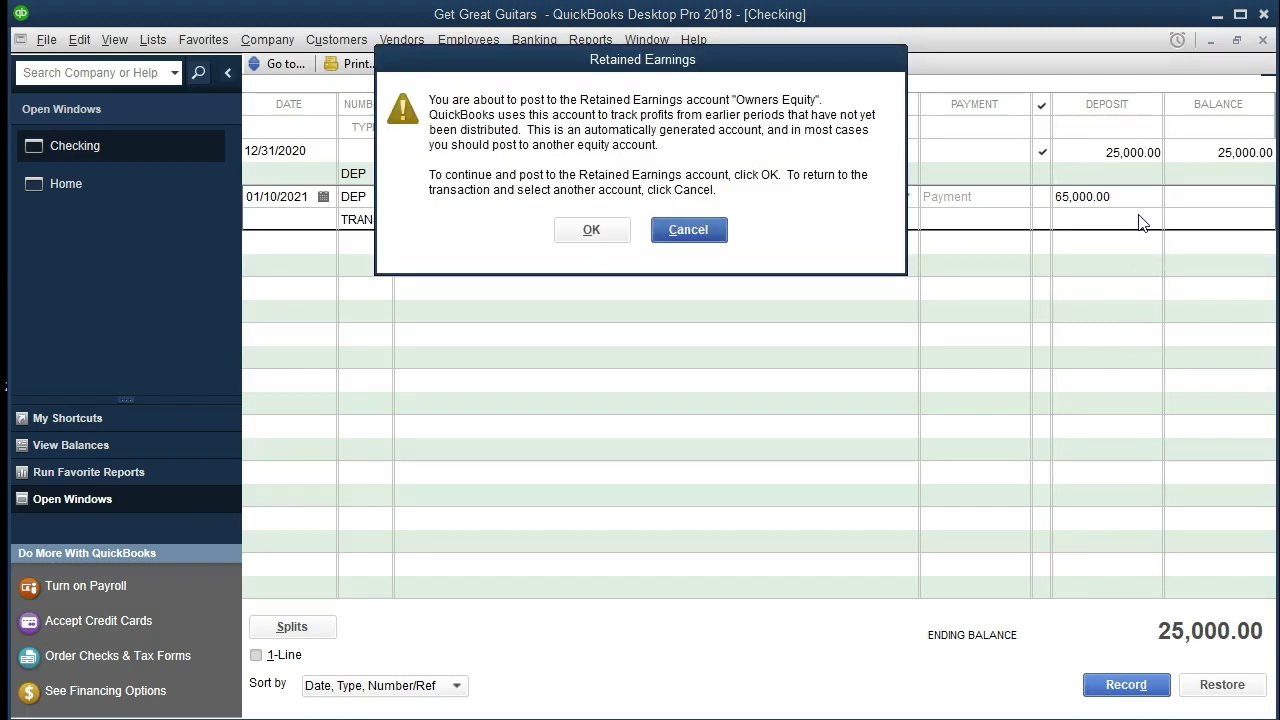
left_click_drag(770, 67, 776, 276)
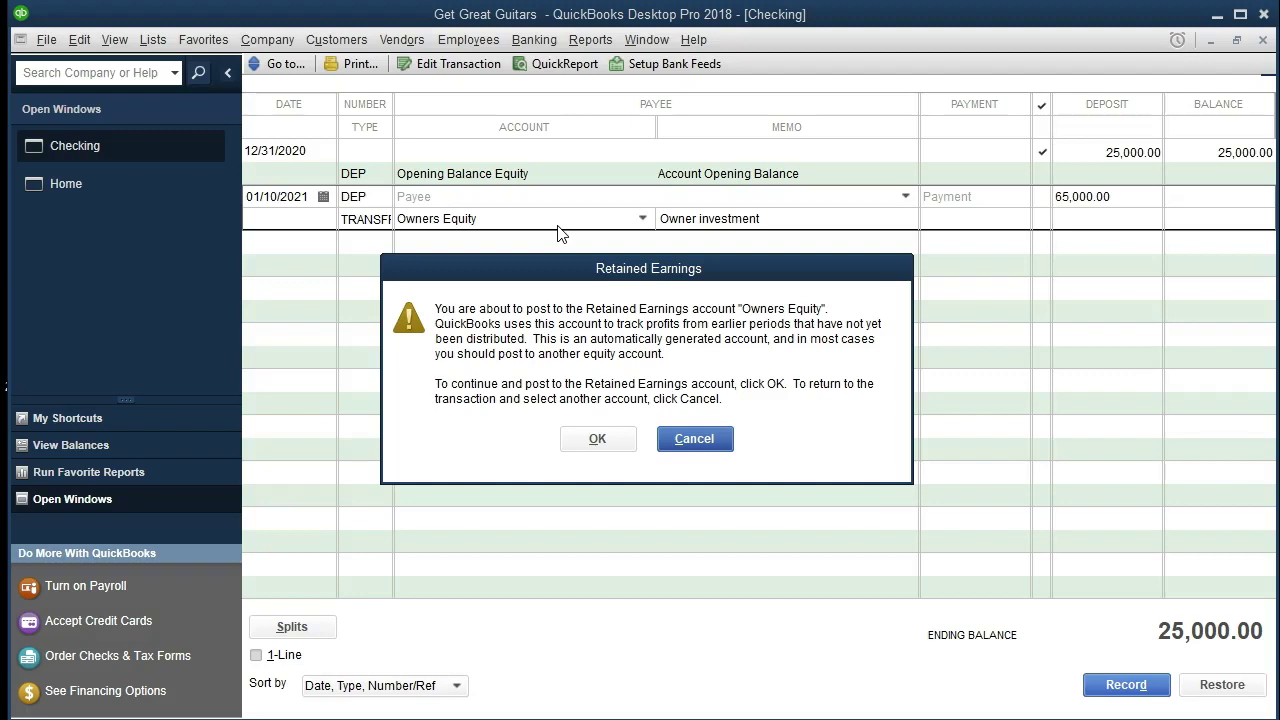
left_click(582, 440)
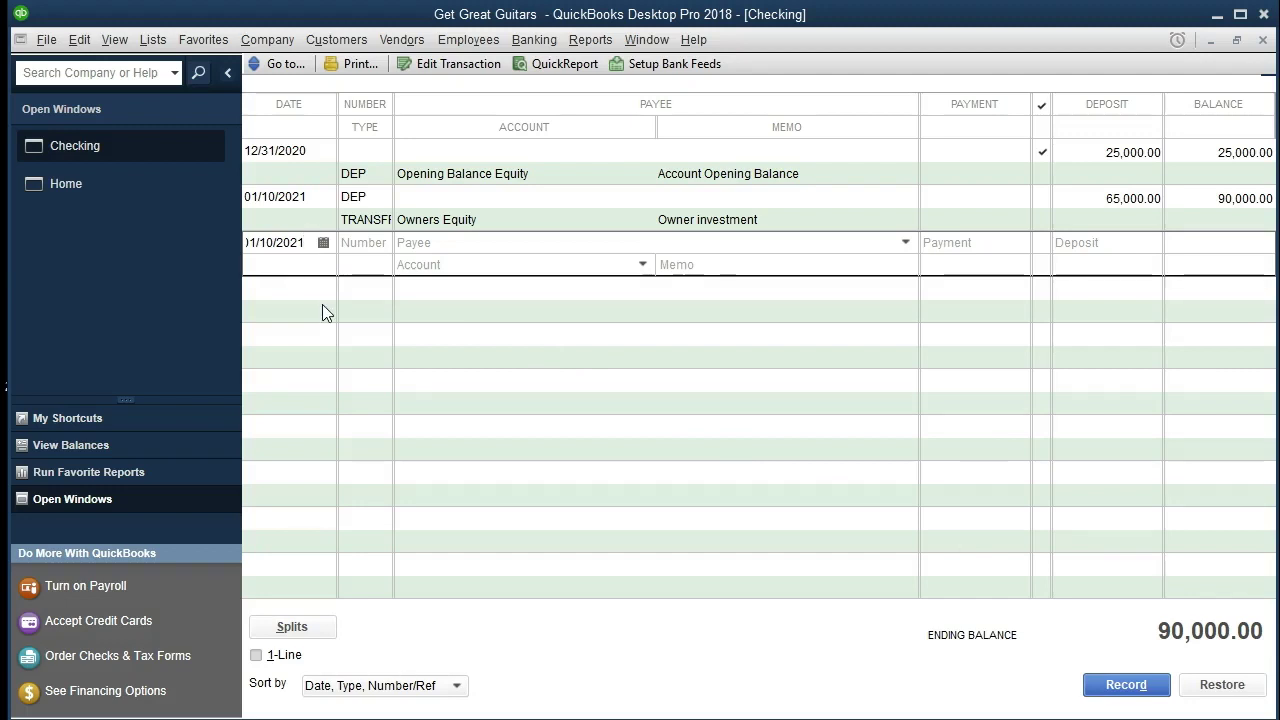
Step: Begin another 01/10/2021 entry numbered "Dep" with payee Chase, quickly adding Chase to the name list as type Other
key("Tab")
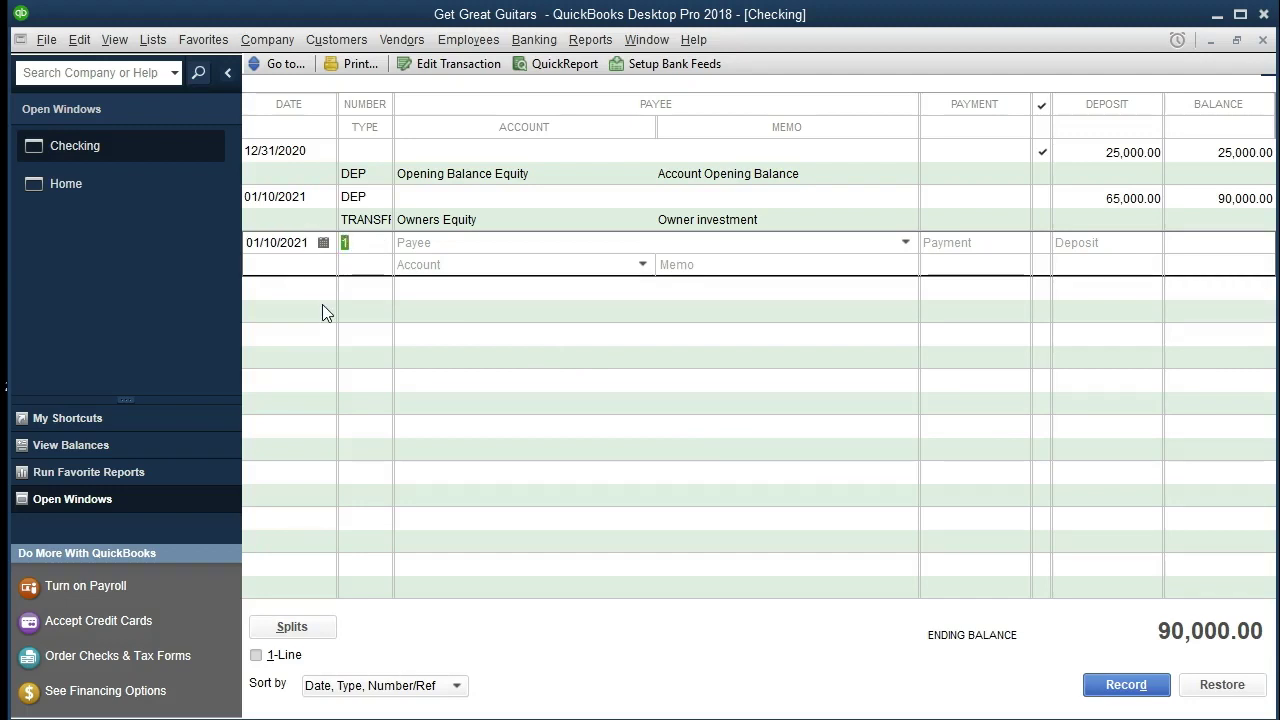
type("Dep")
key("Tab")
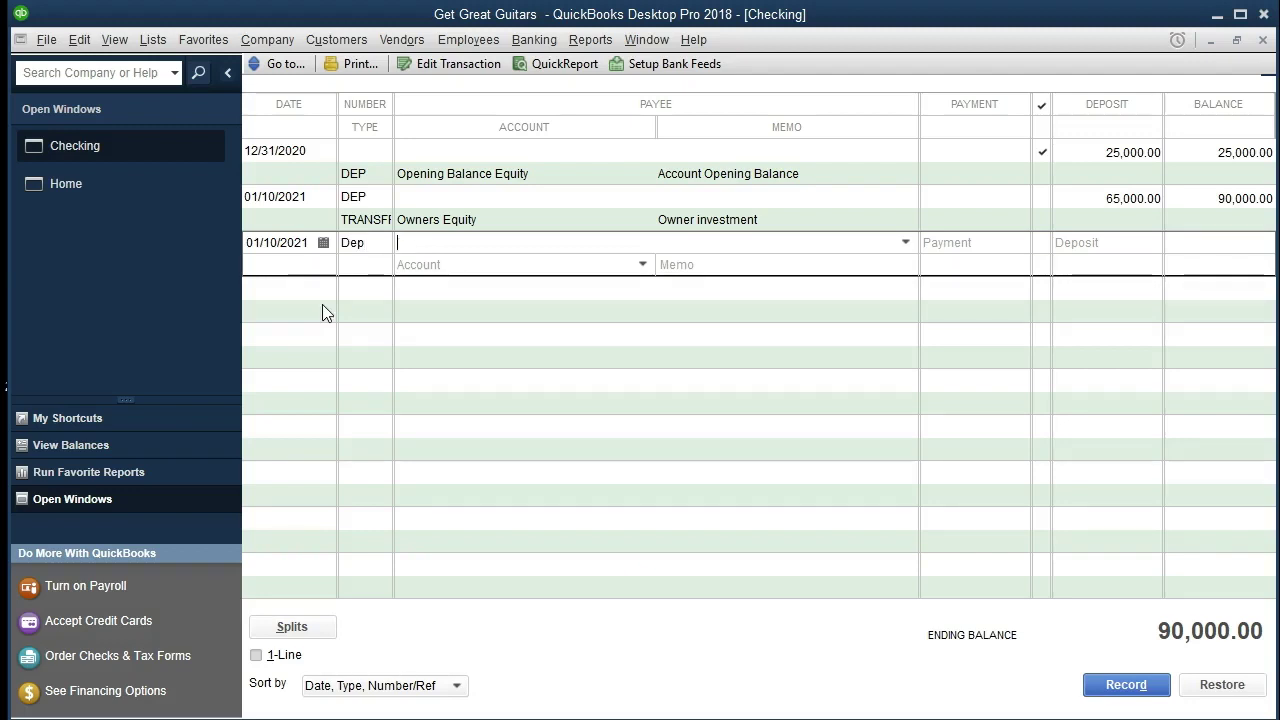
type("Chase")
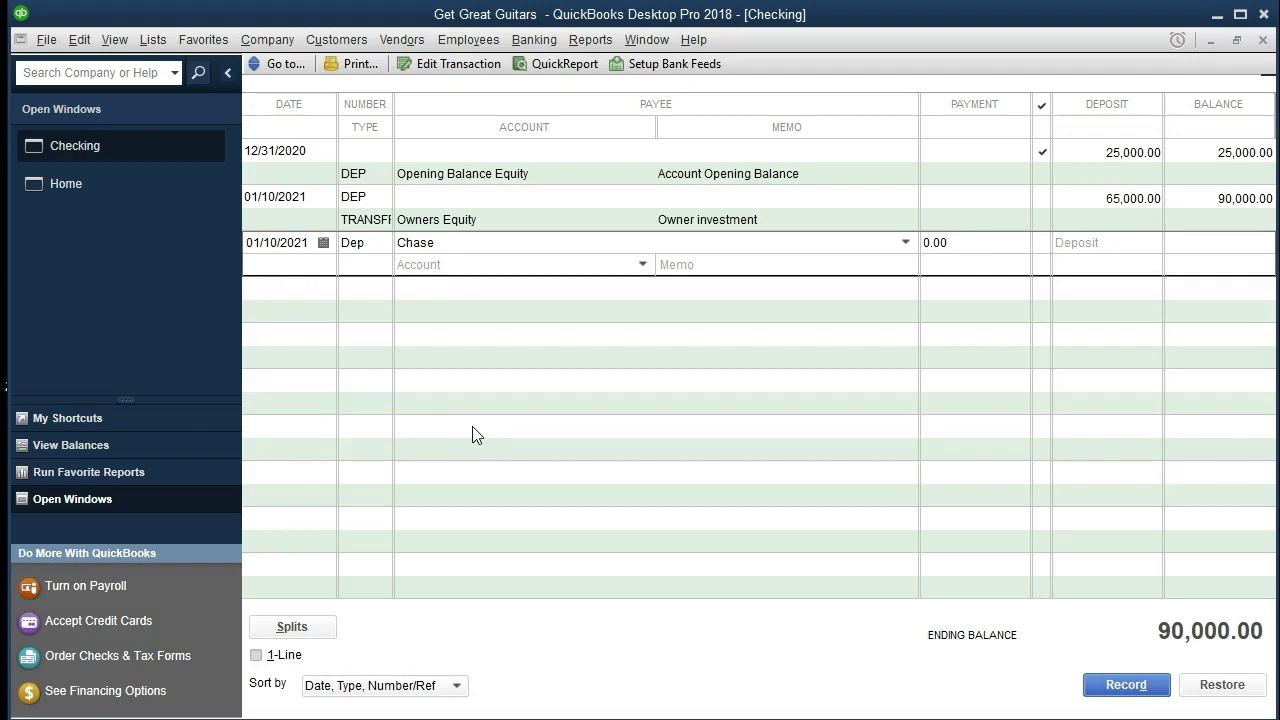
key("Tab")
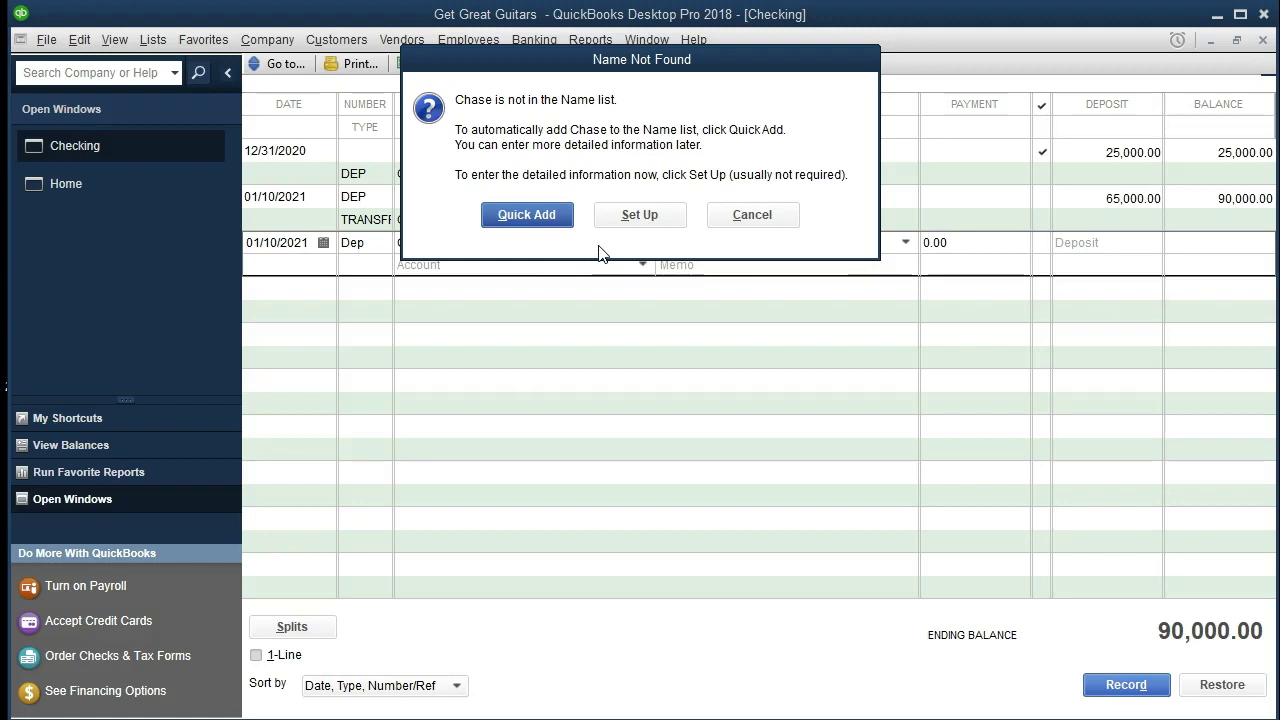
left_click(527, 215)
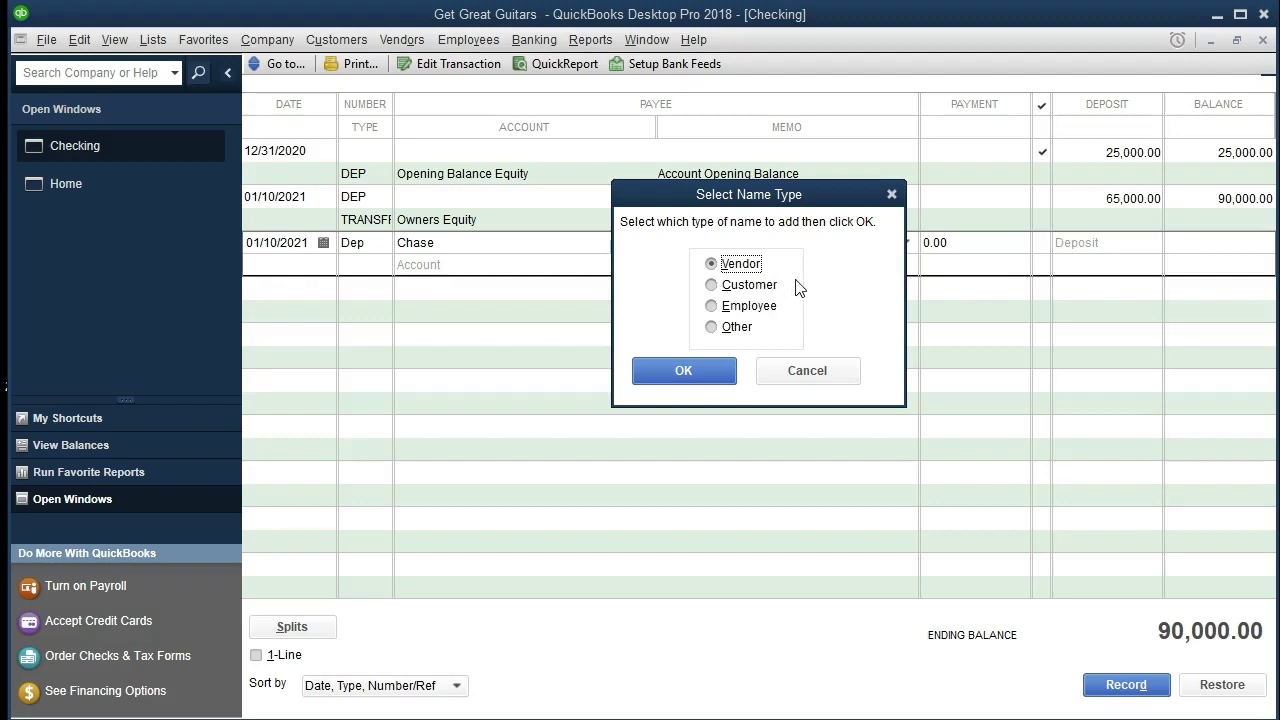
left_click(711, 327)
left_click(648, 378)
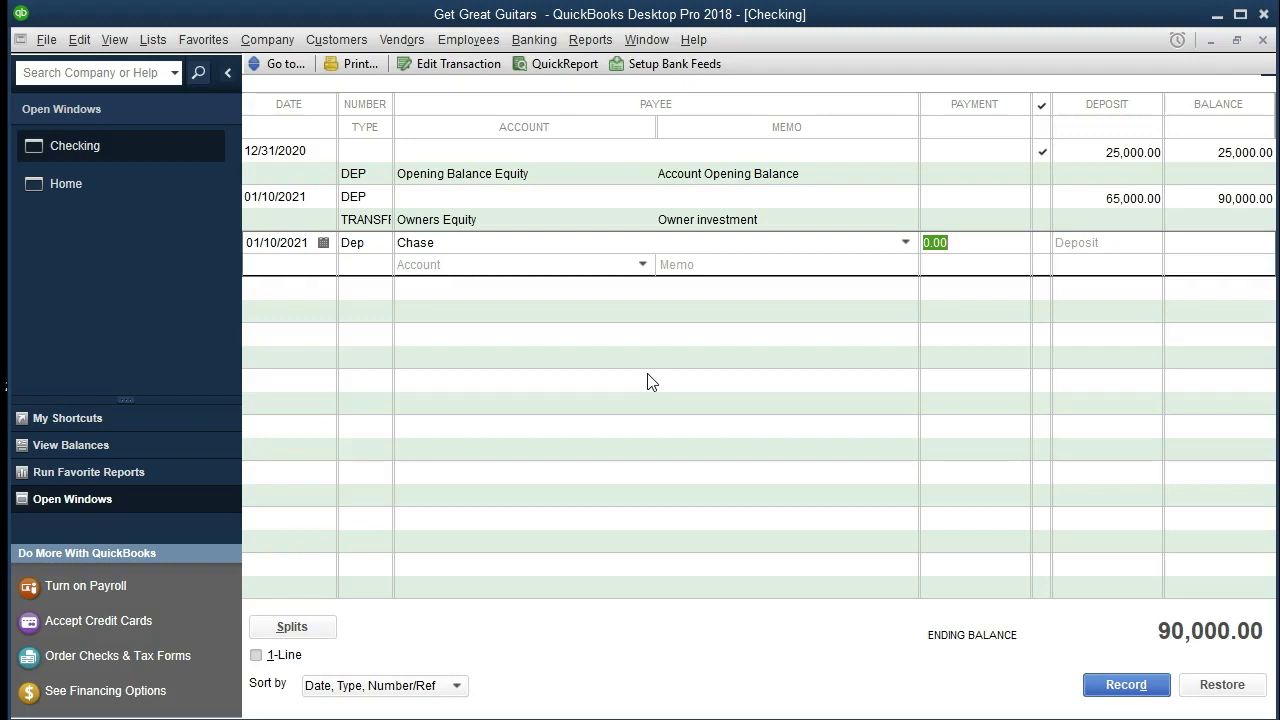
Step: Complete the Chase entry with a 50,000 deposit, the Loan Payable account and the memo "Take out loan", and record it
key("Tab")
key("Tab")
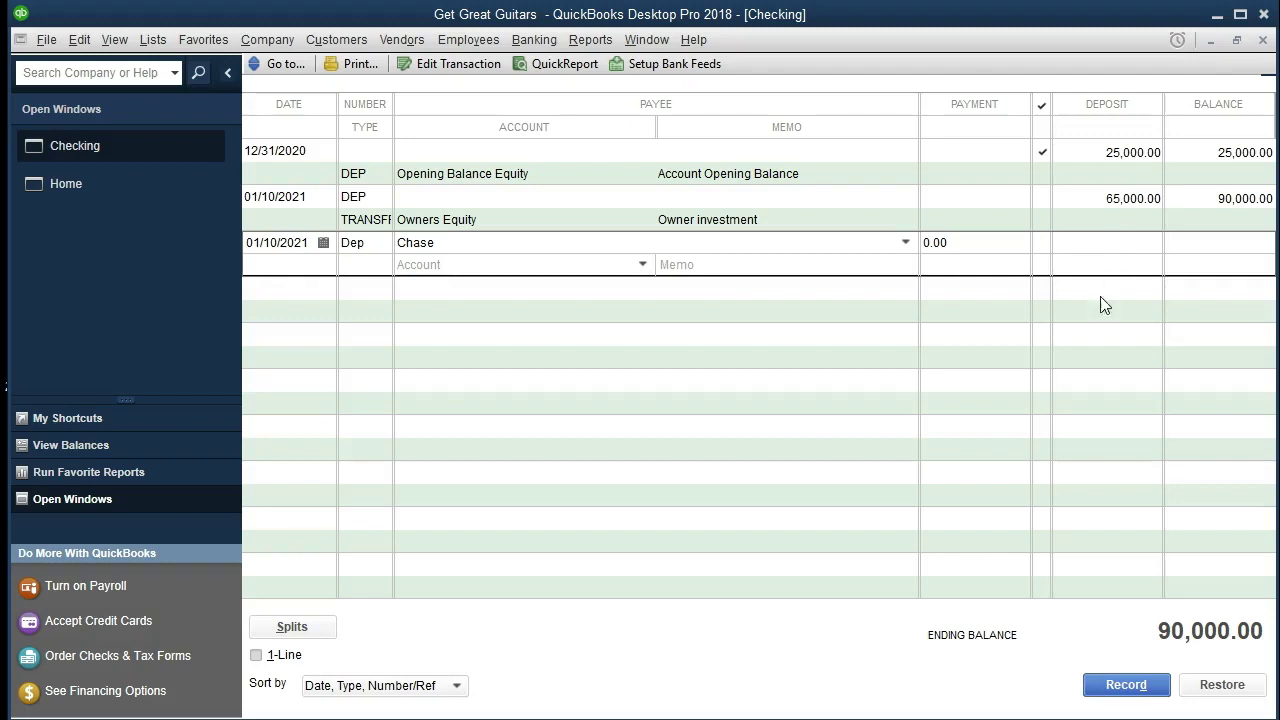
type("50000")
key("Tab")
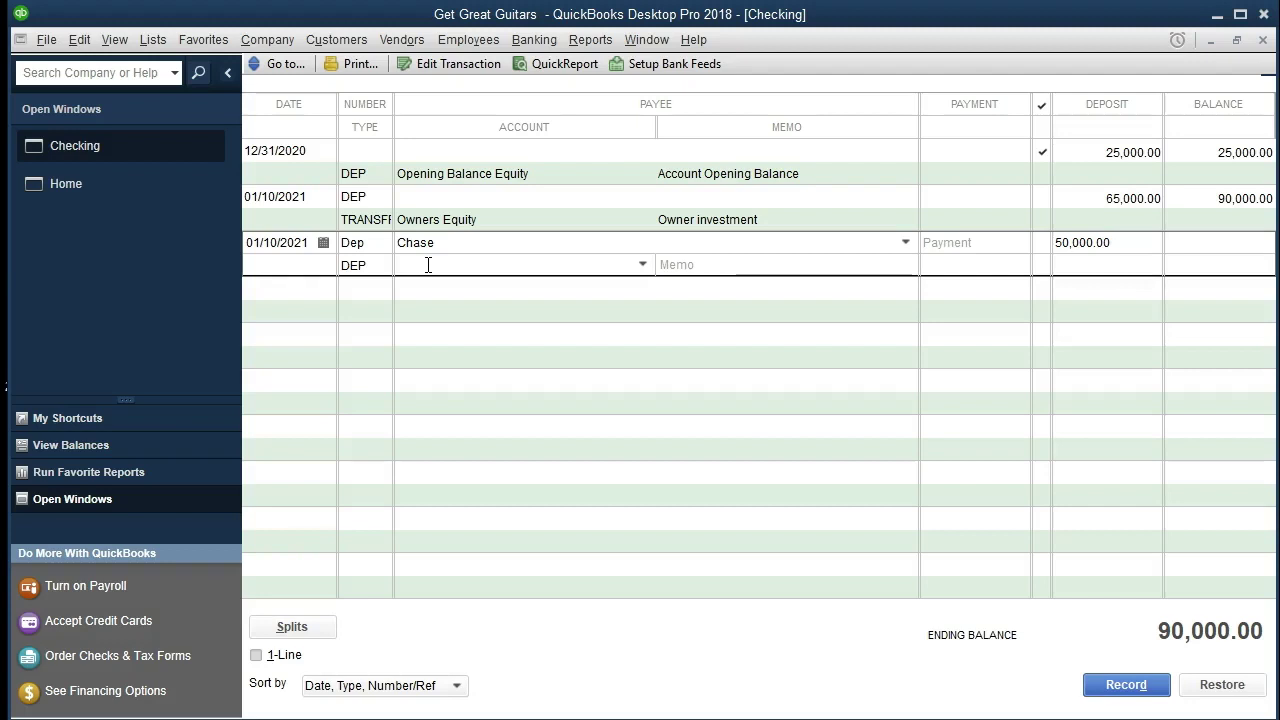
type("Loan Payable")
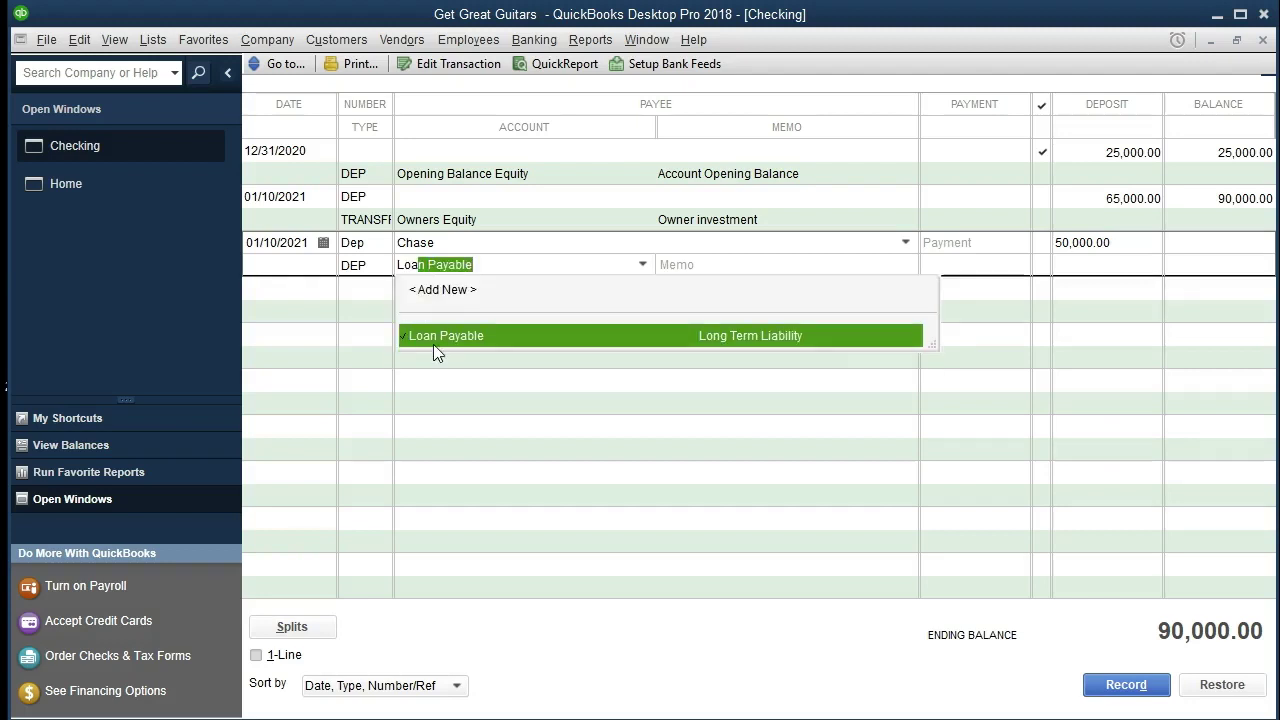
key("Tab")
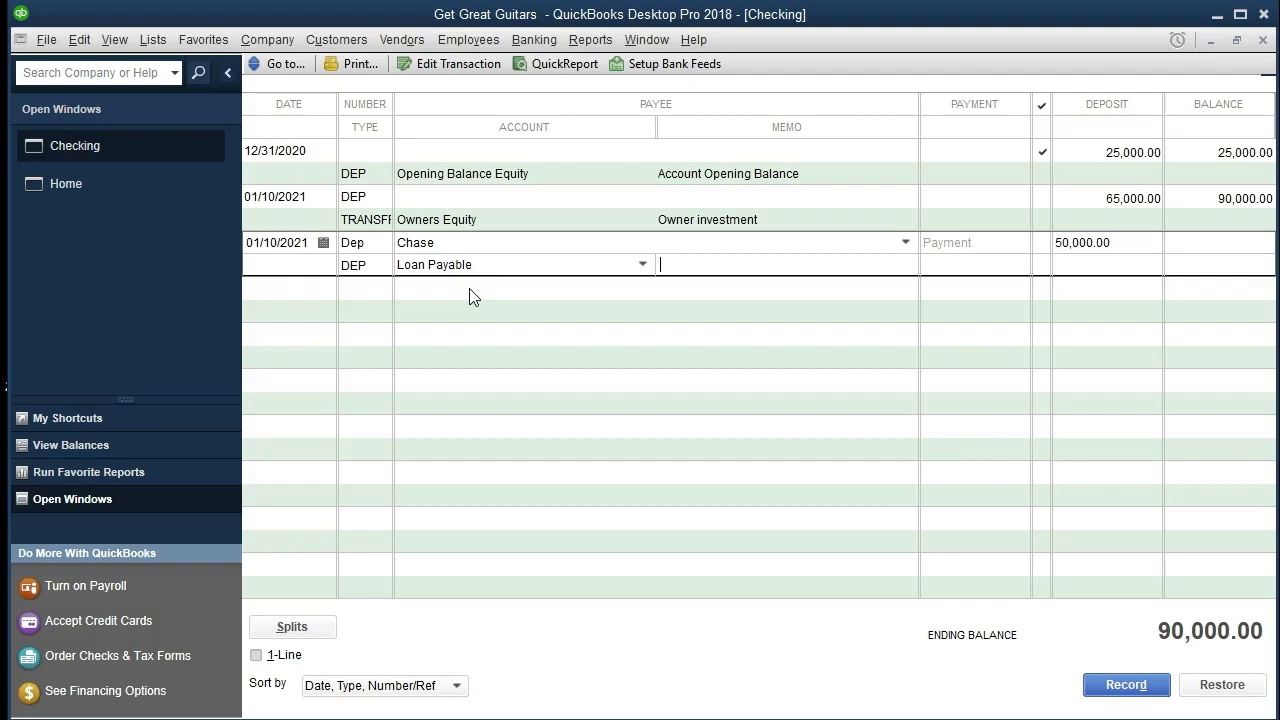
type("Take out loan")
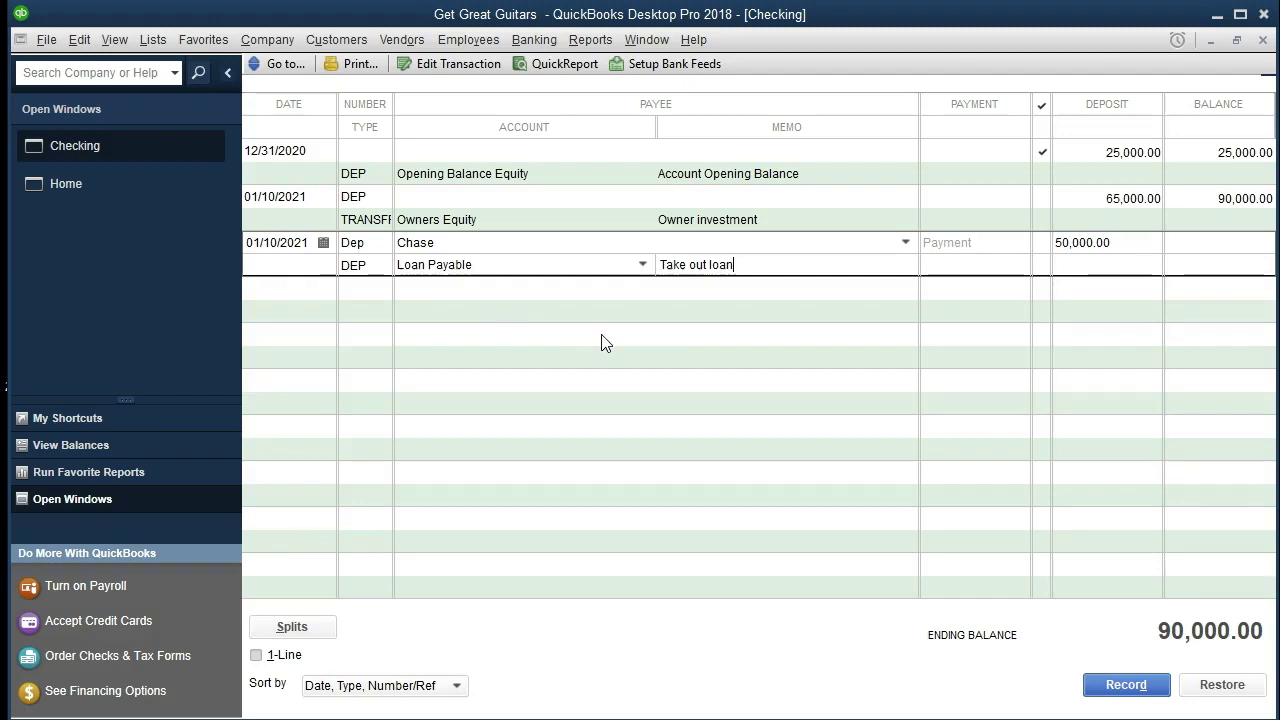
key("Return")
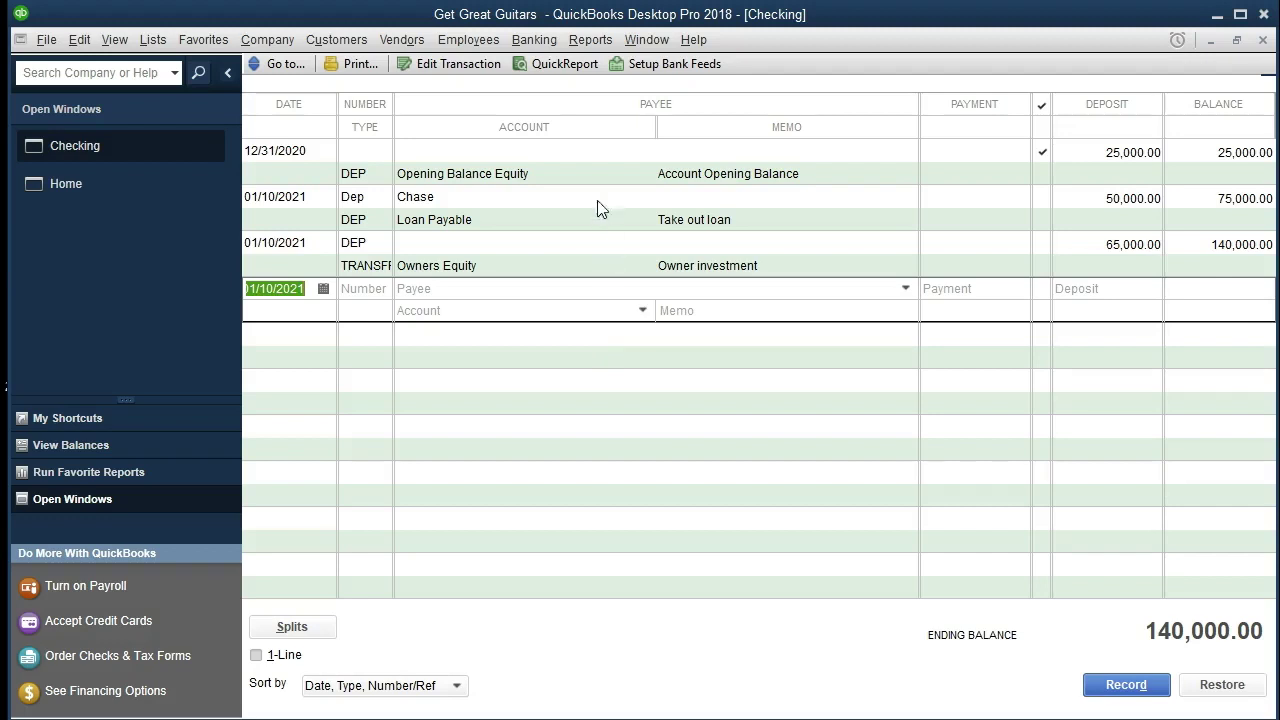
Step: Run the standard Balance Sheet report as of 12/31/2021
left_click(602, 45)
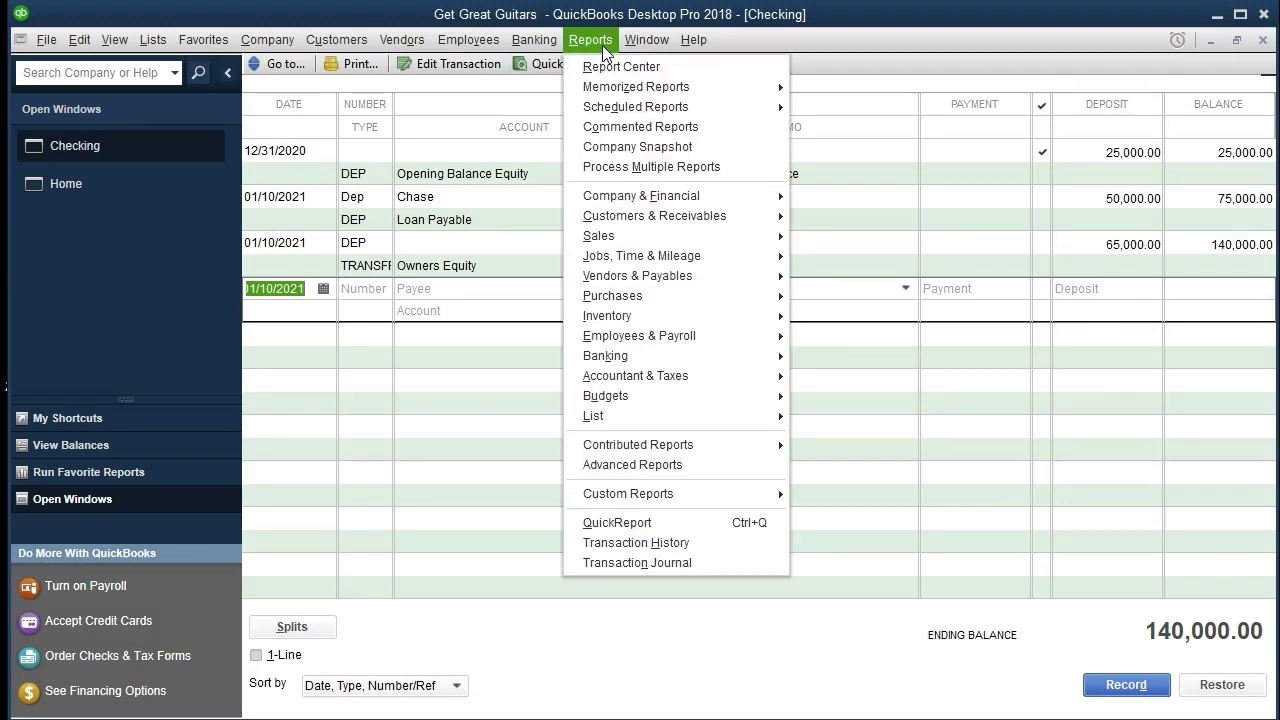
mouse_move(602, 92)
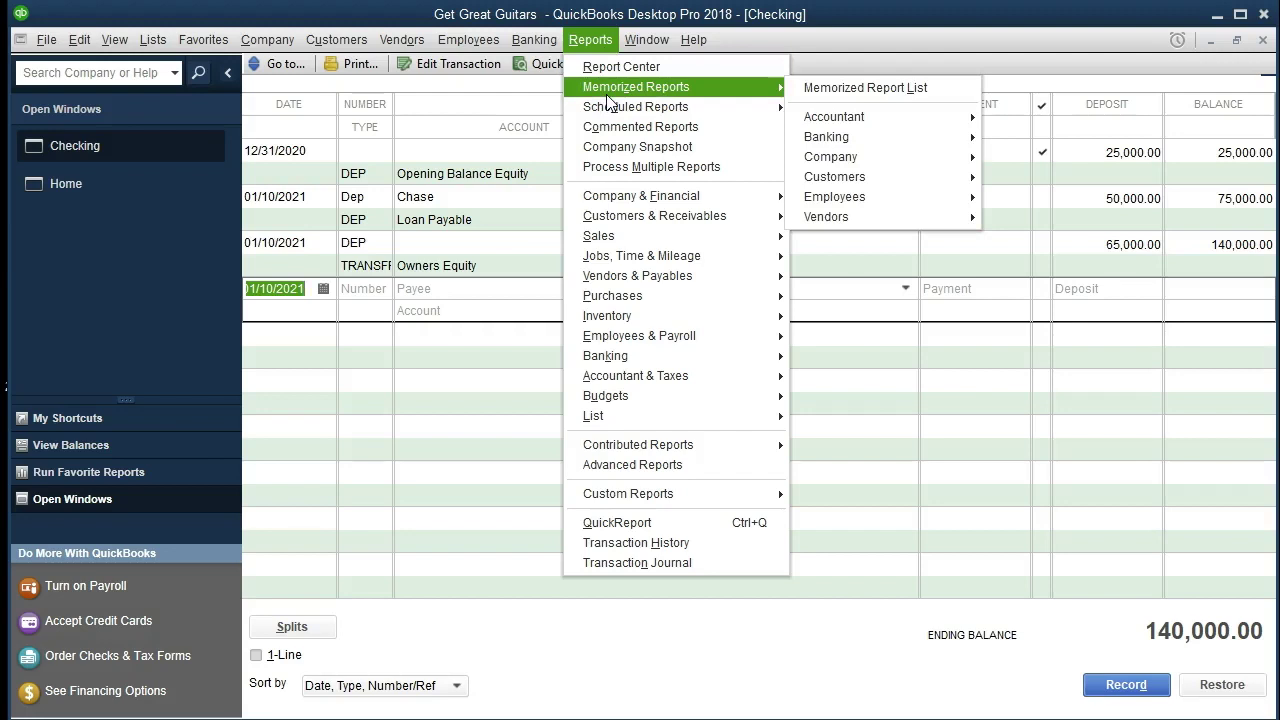
mouse_move(752, 204)
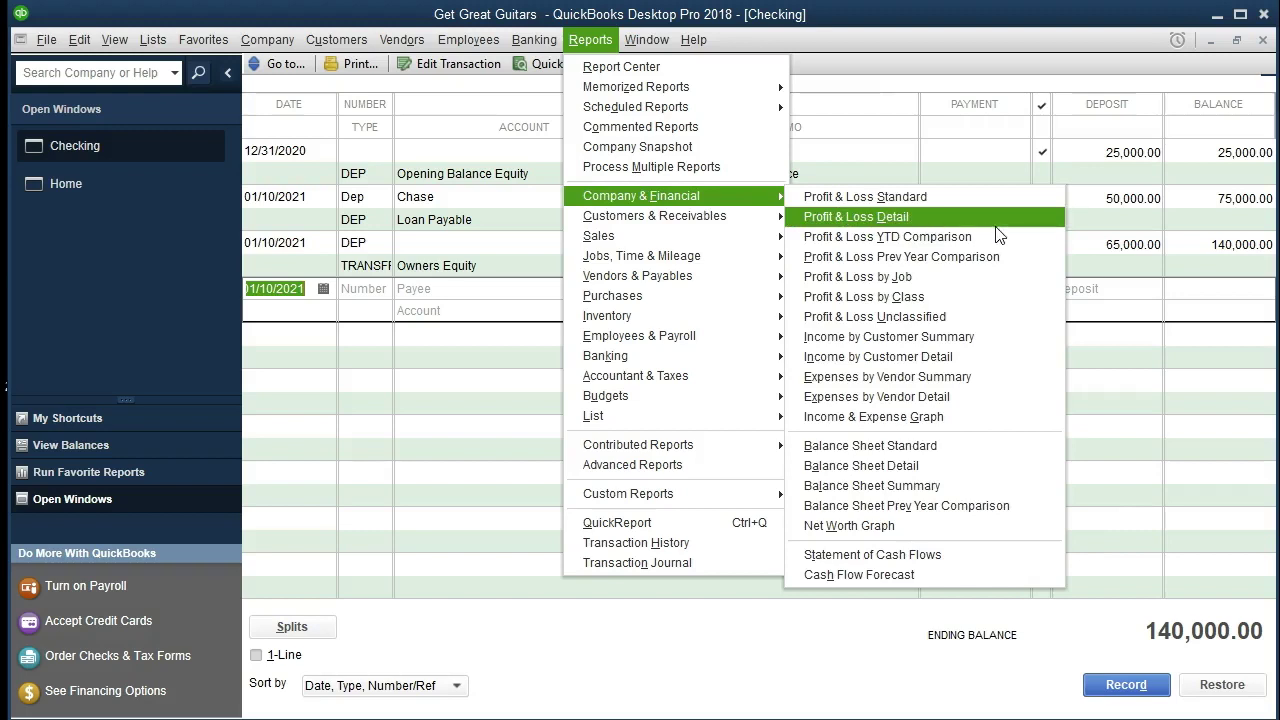
left_click(1003, 450)
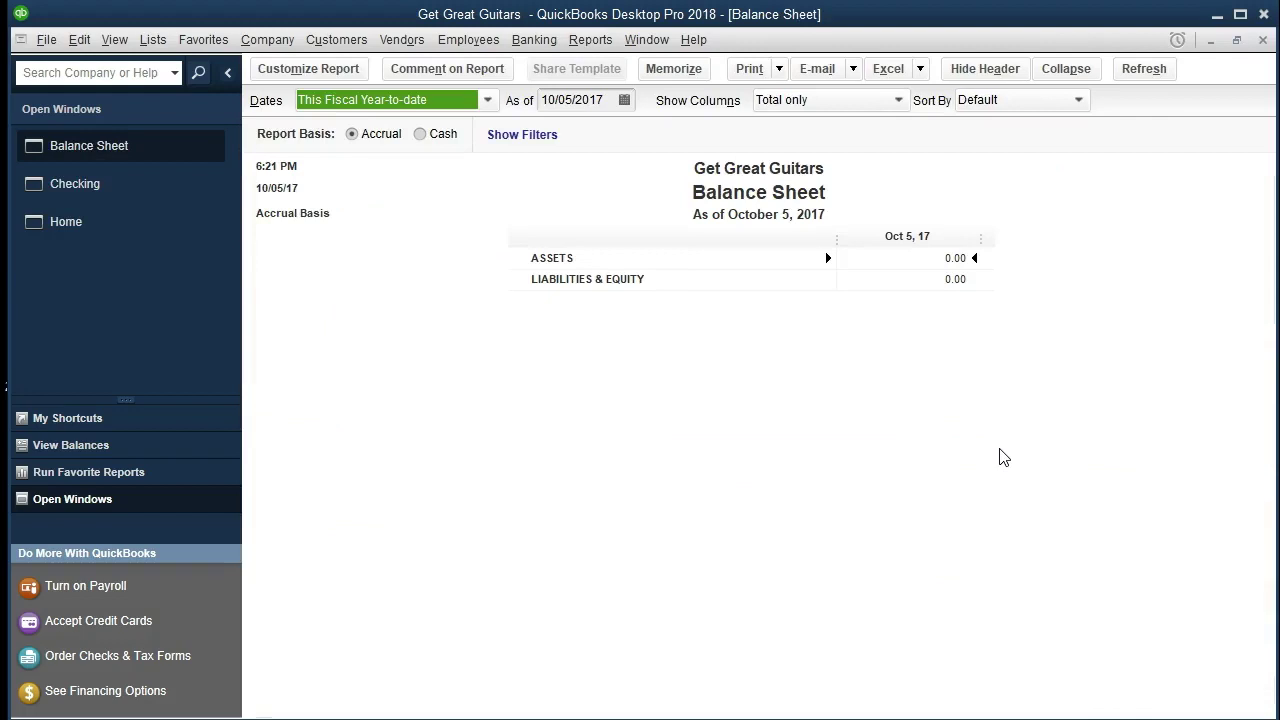
key("Tab")
type("12/31/2021")
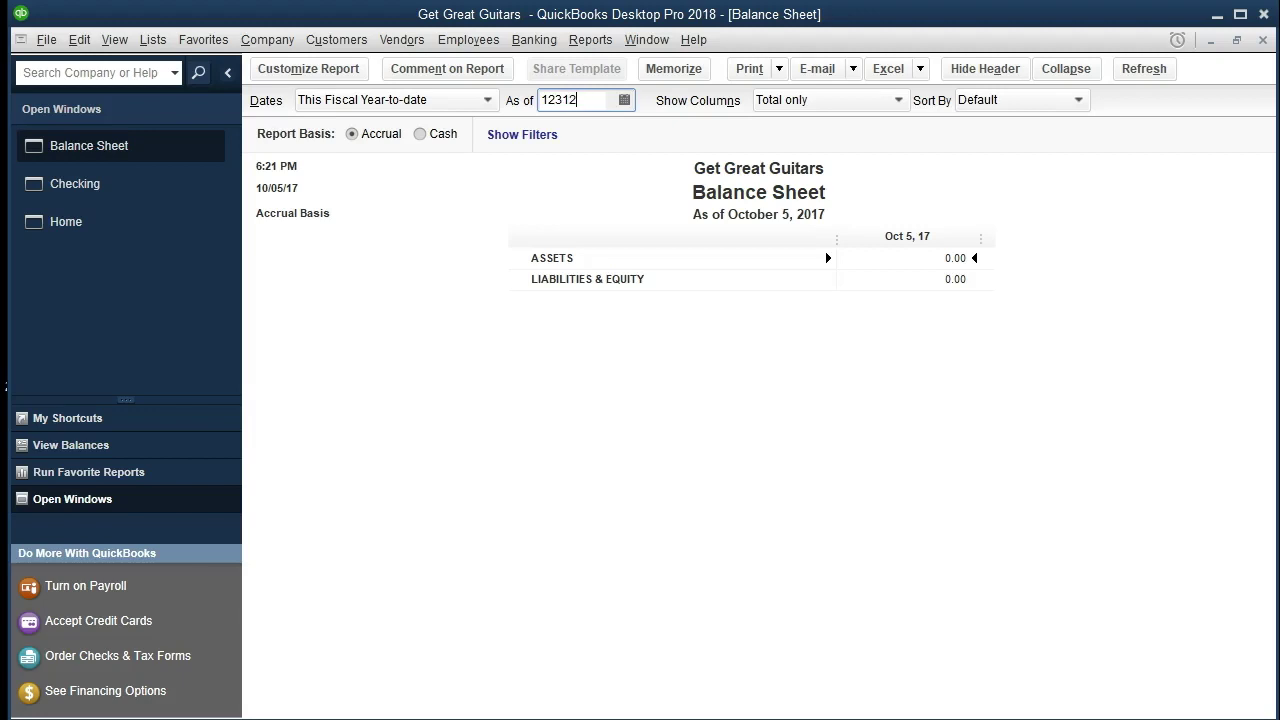
key("Tab")
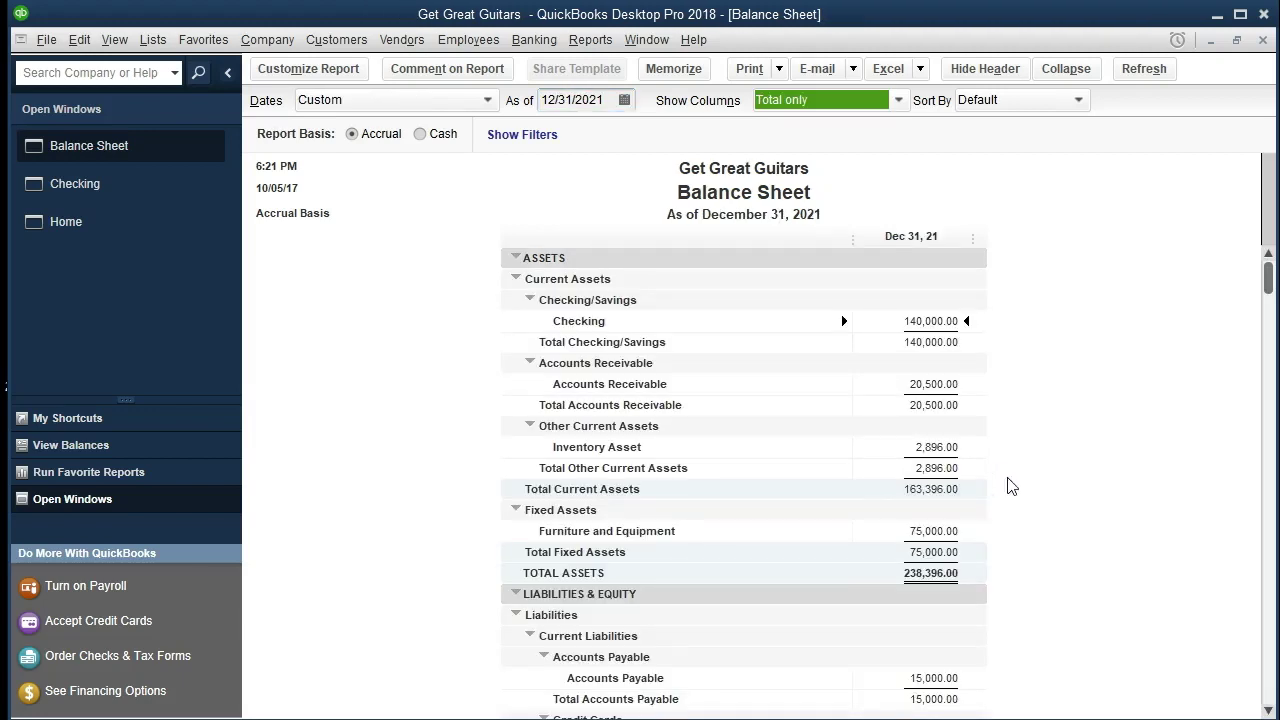
Step: Drill down into the balance sheet's Checking balance, list its transactions from 01/01/2021, and widen the Memo column
scroll(1027, 516, "down", 1)
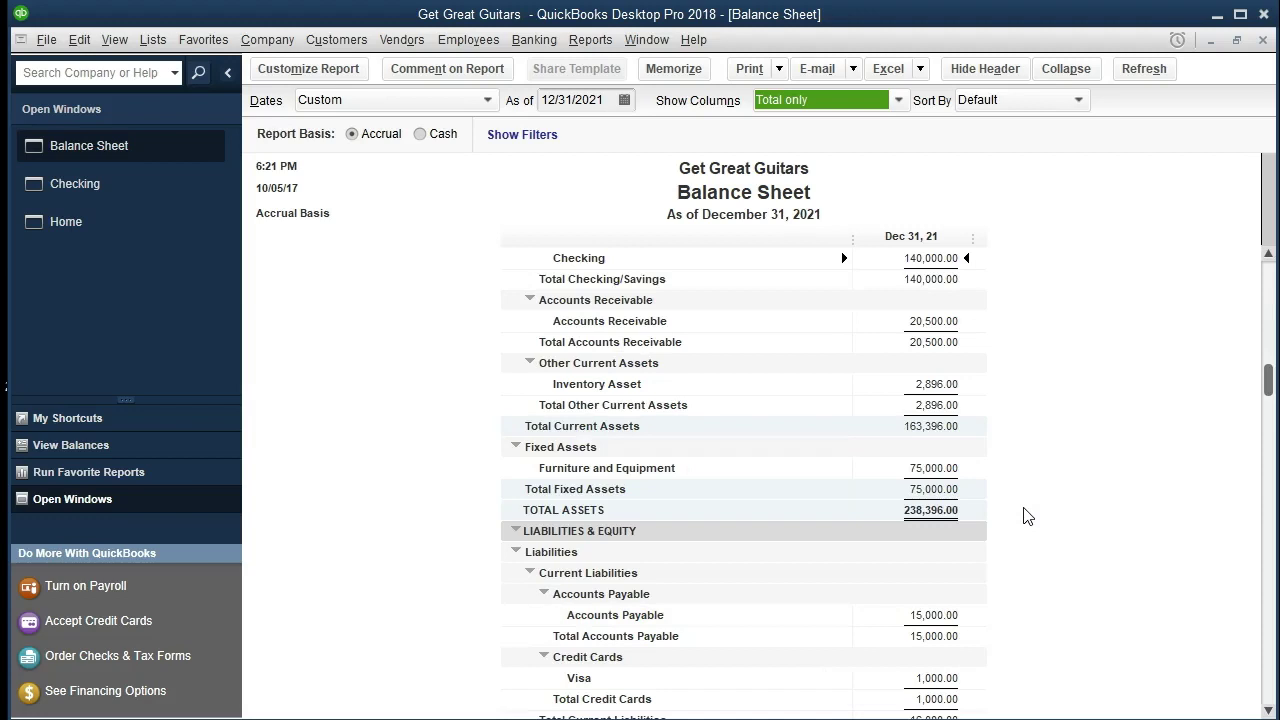
double_click(929, 260)
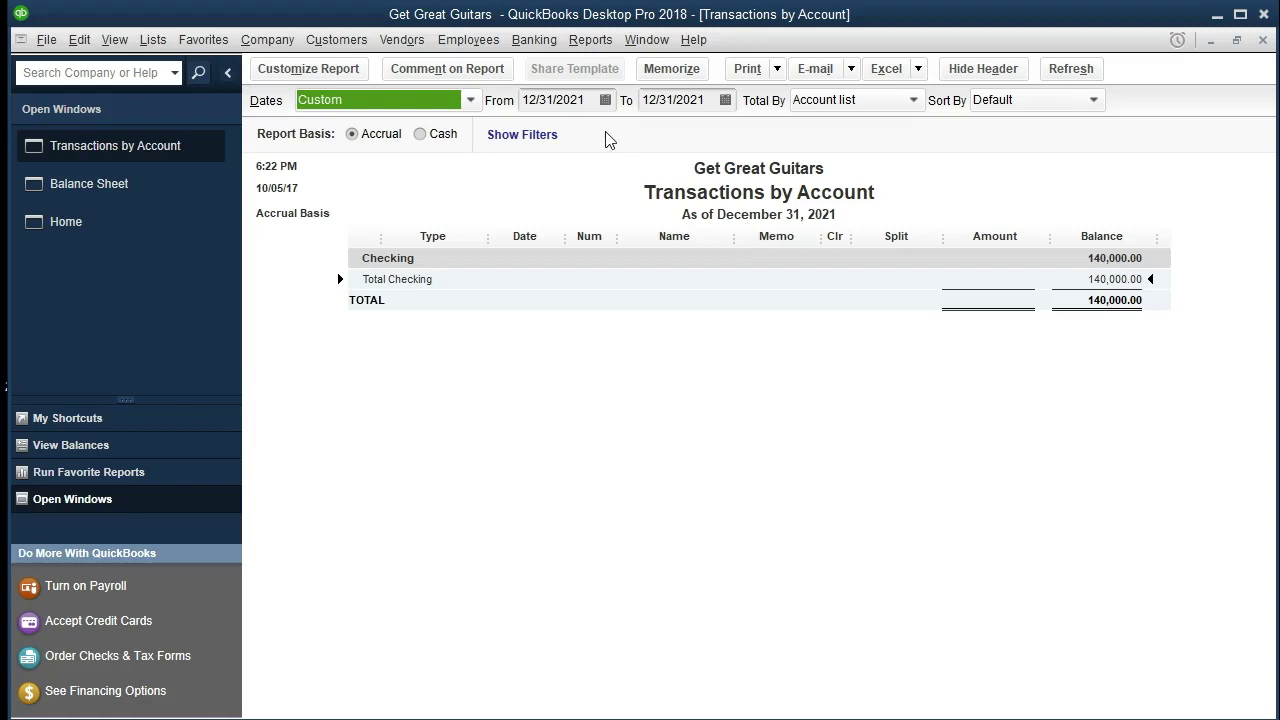
key("Tab")
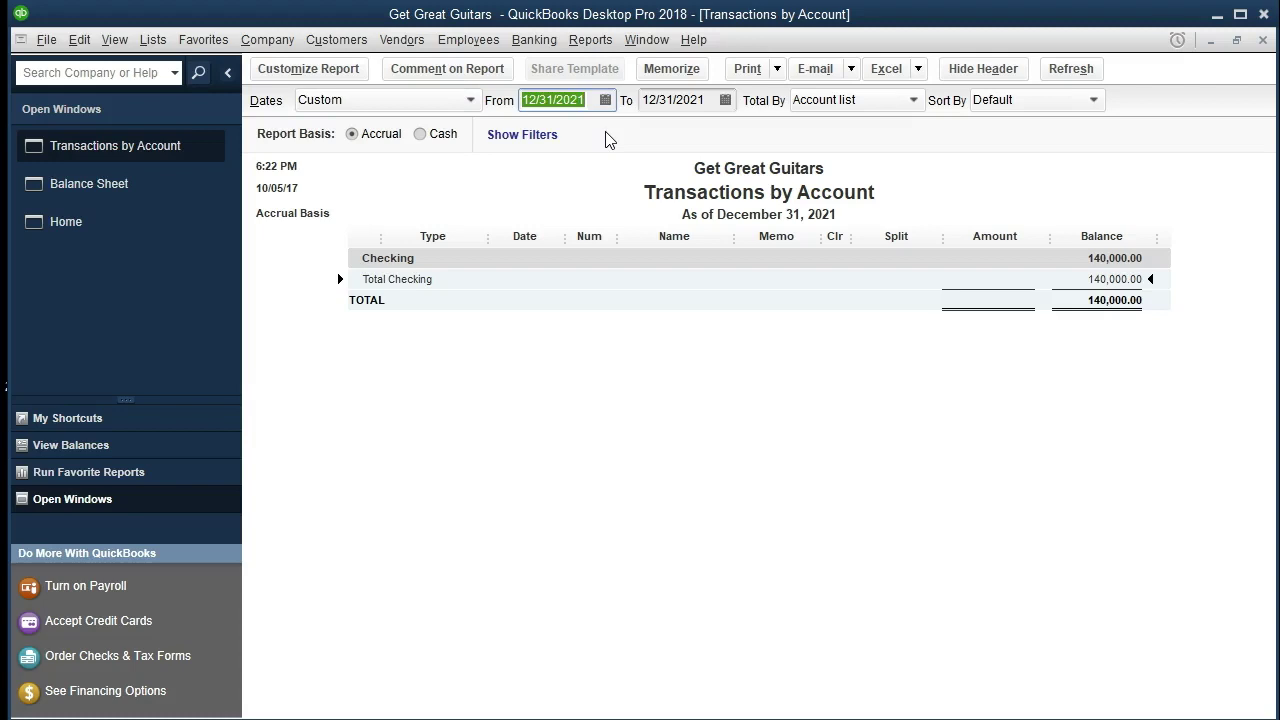
type("010121")
key("Tab")
key("Tab")
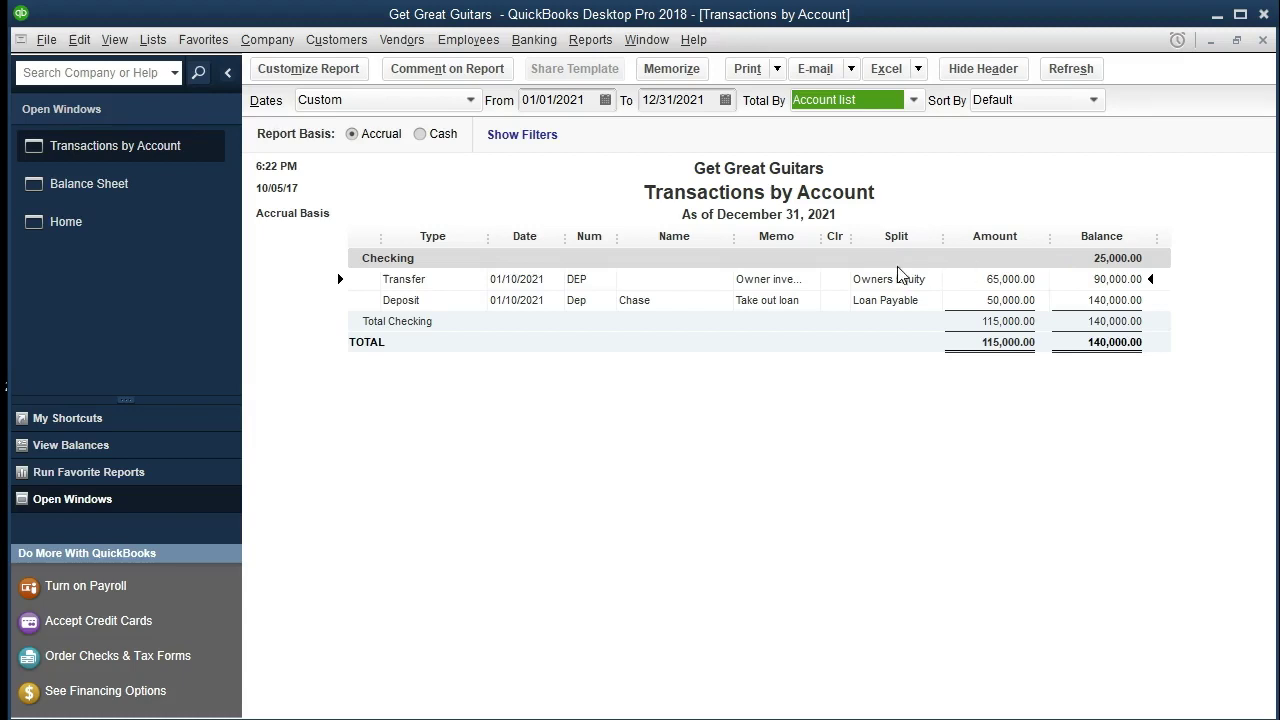
left_click_drag(822, 240, 852, 246)
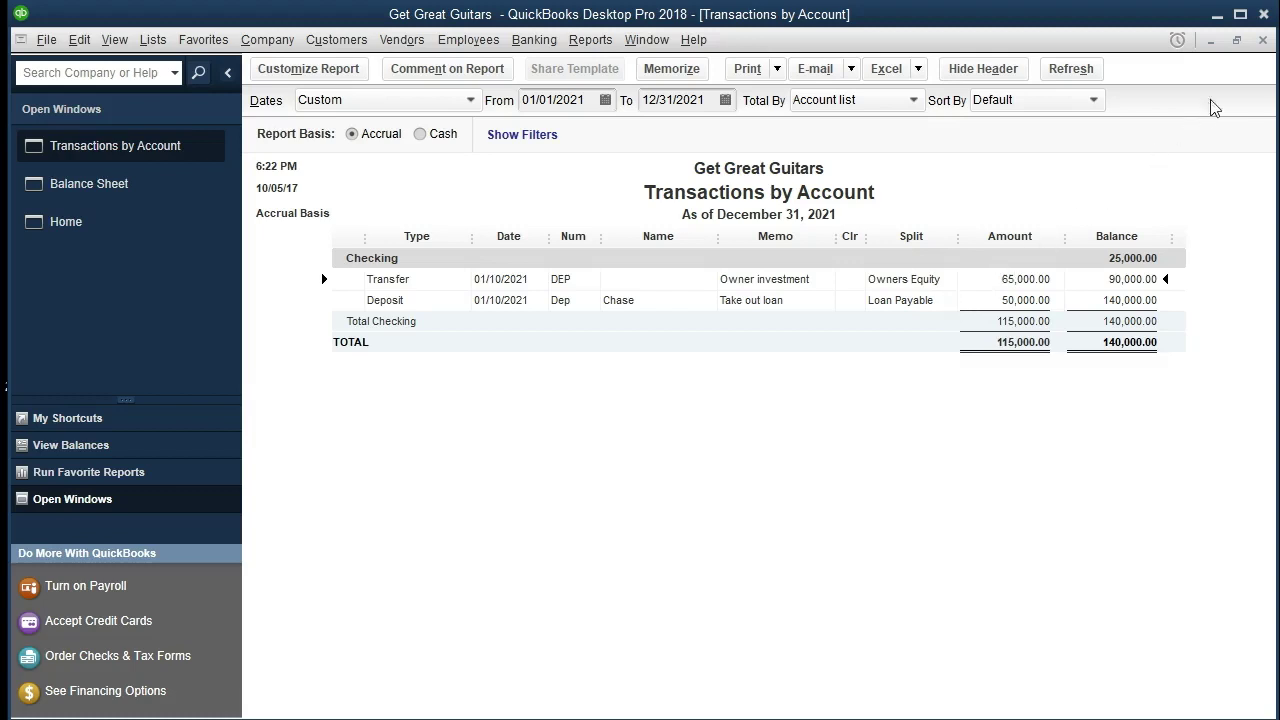
Step: Close the Checking transactions report without memorizing it, and turn off the memorize message for future reports
left_click(1262, 42)
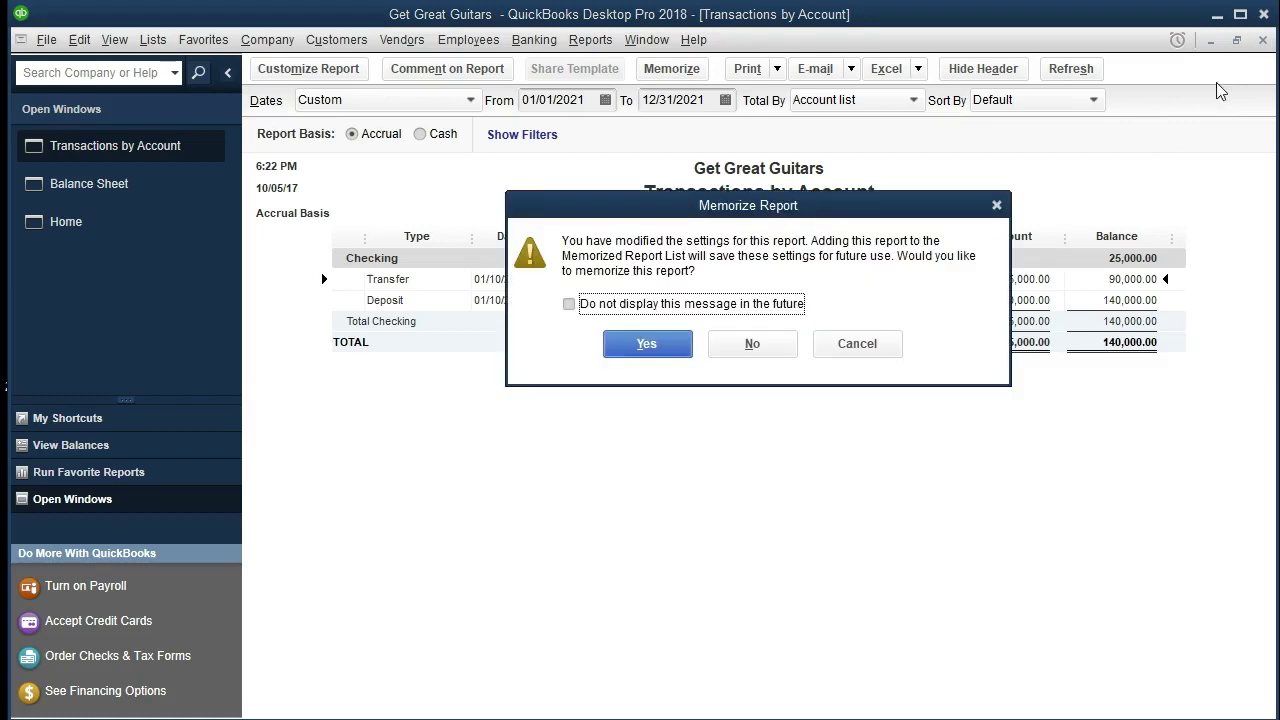
left_click(585, 310)
left_click(737, 348)
Step: Drill down into the Loan Payable balance, review its transactions from 01/01/2021, and return to the Balance Sheet
scroll(686, 518, "down", 1)
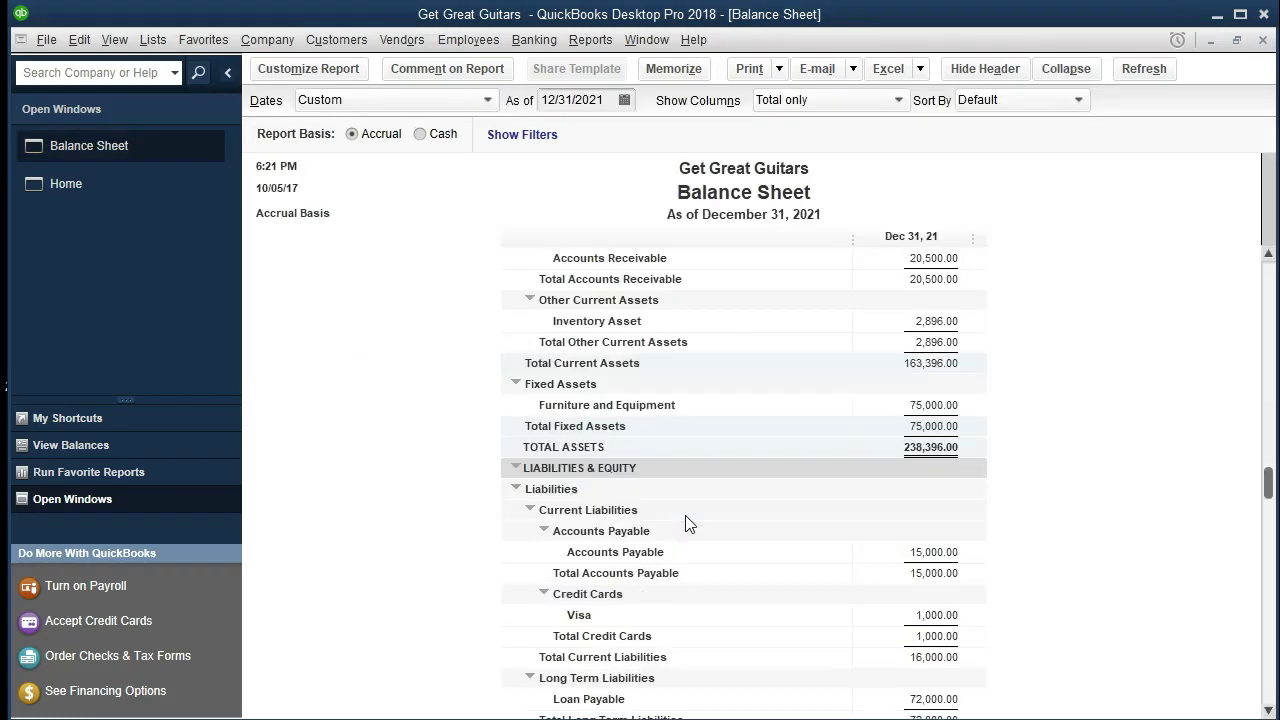
scroll(686, 518, "down", 2)
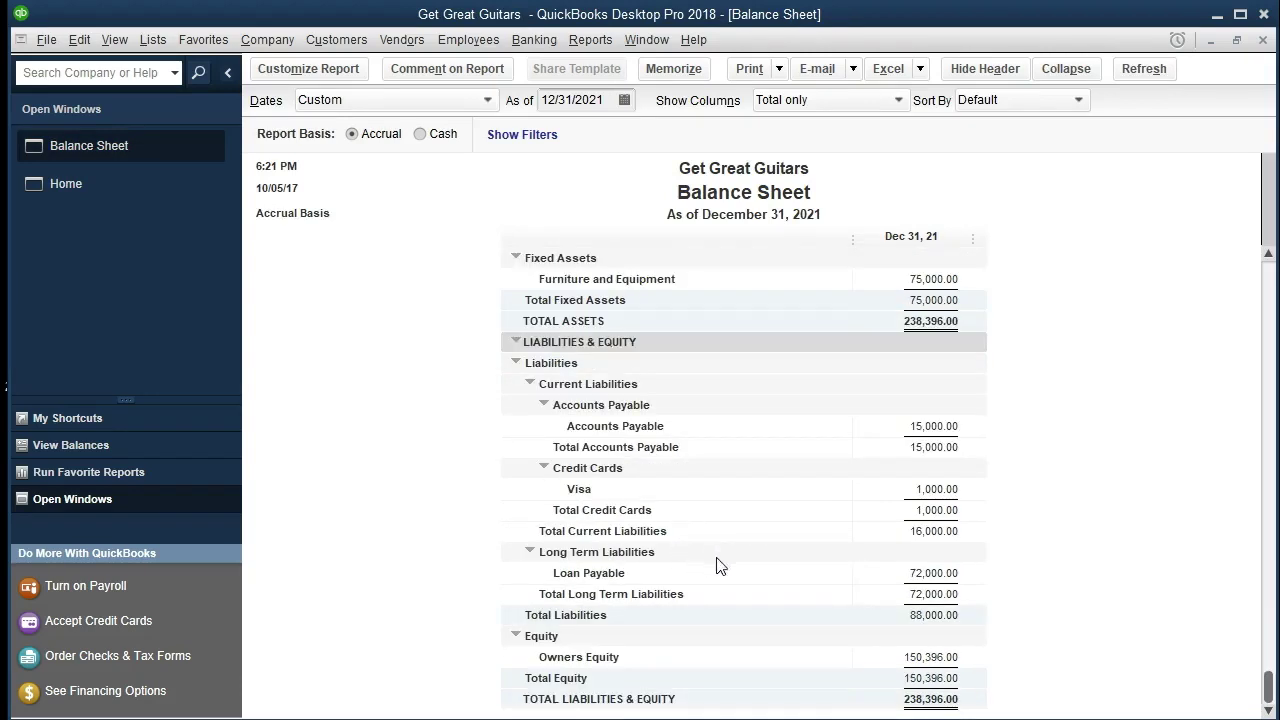
left_click(939, 573)
double_click(939, 573)
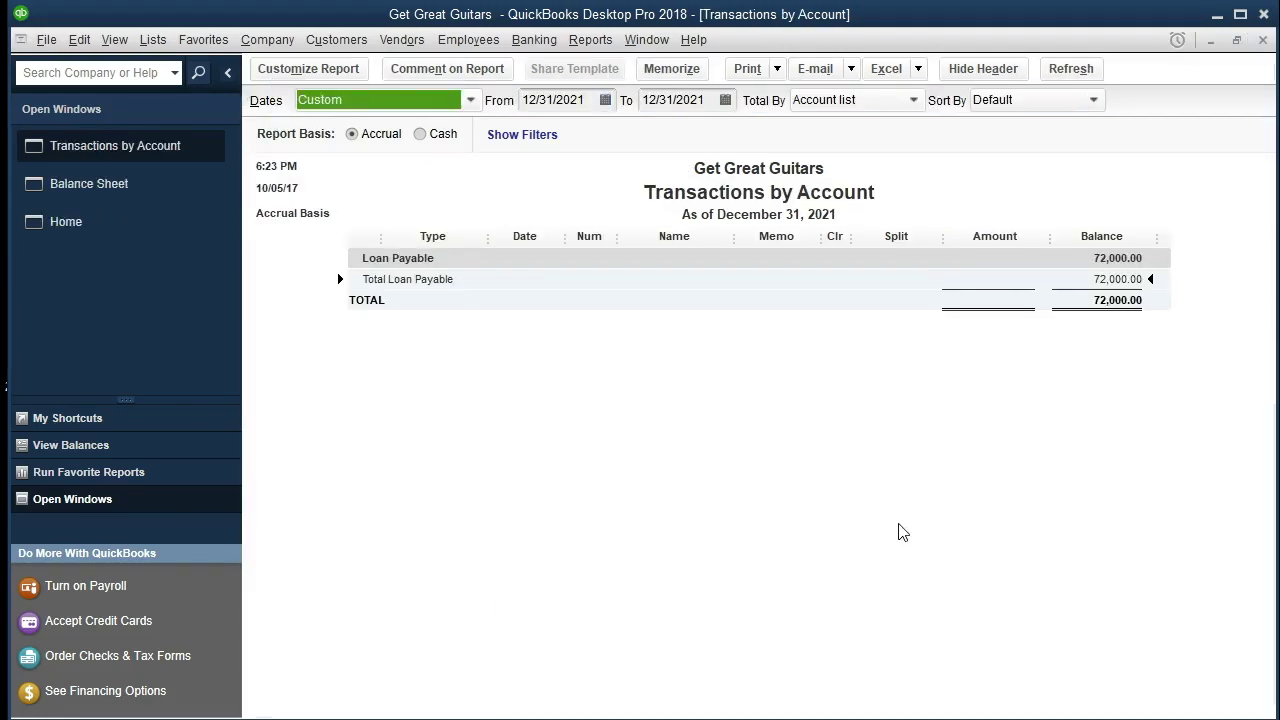
key("Tab")
type("01")
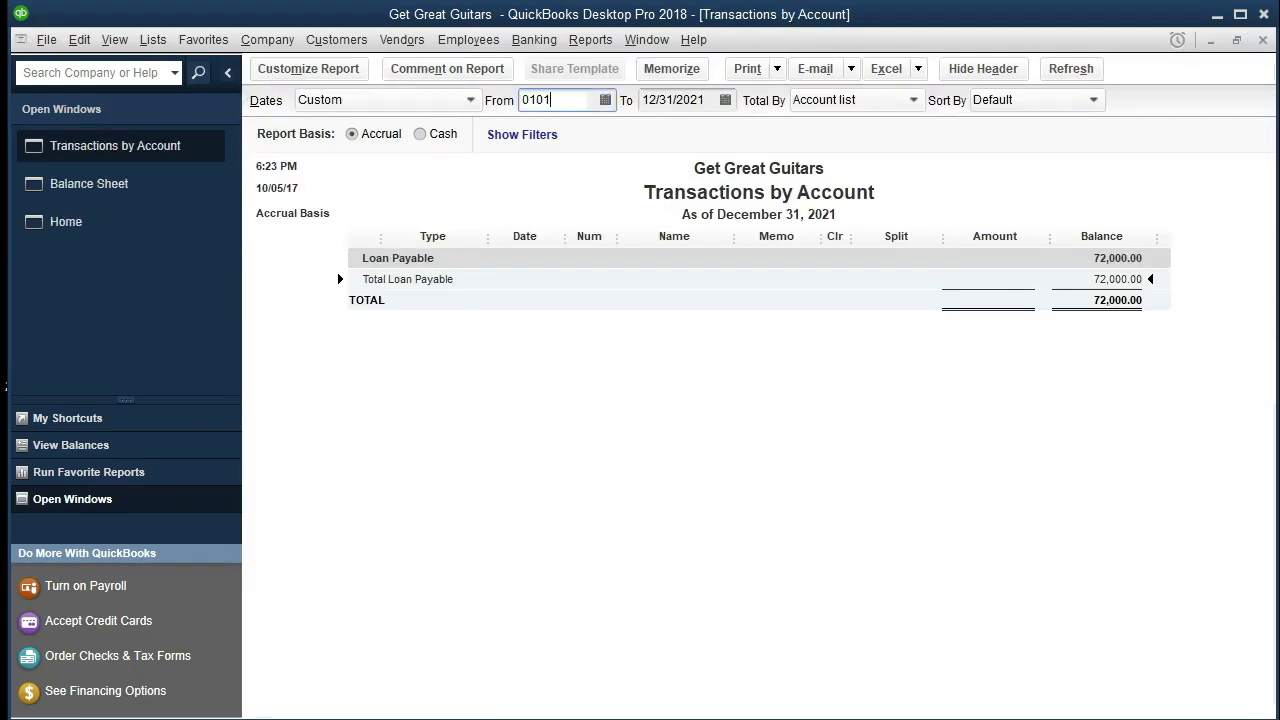
type("/01/2021")
key("Tab")
key("Tab")
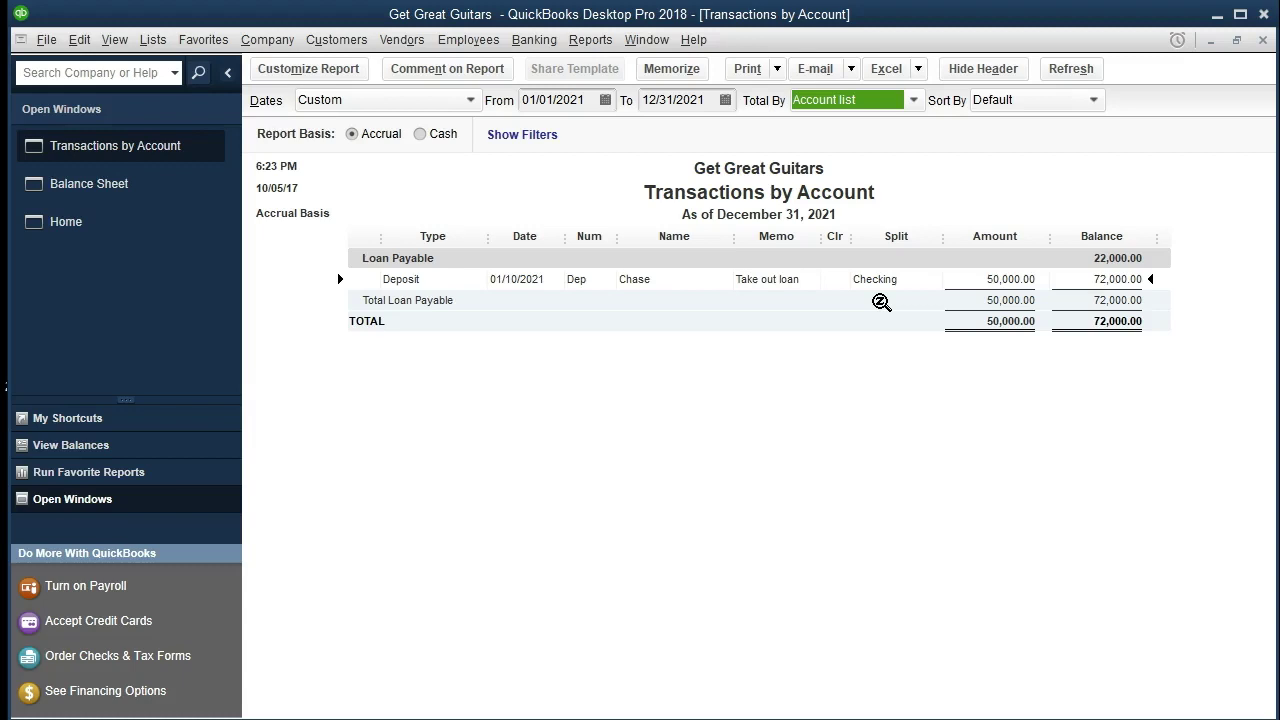
left_click(1262, 41)
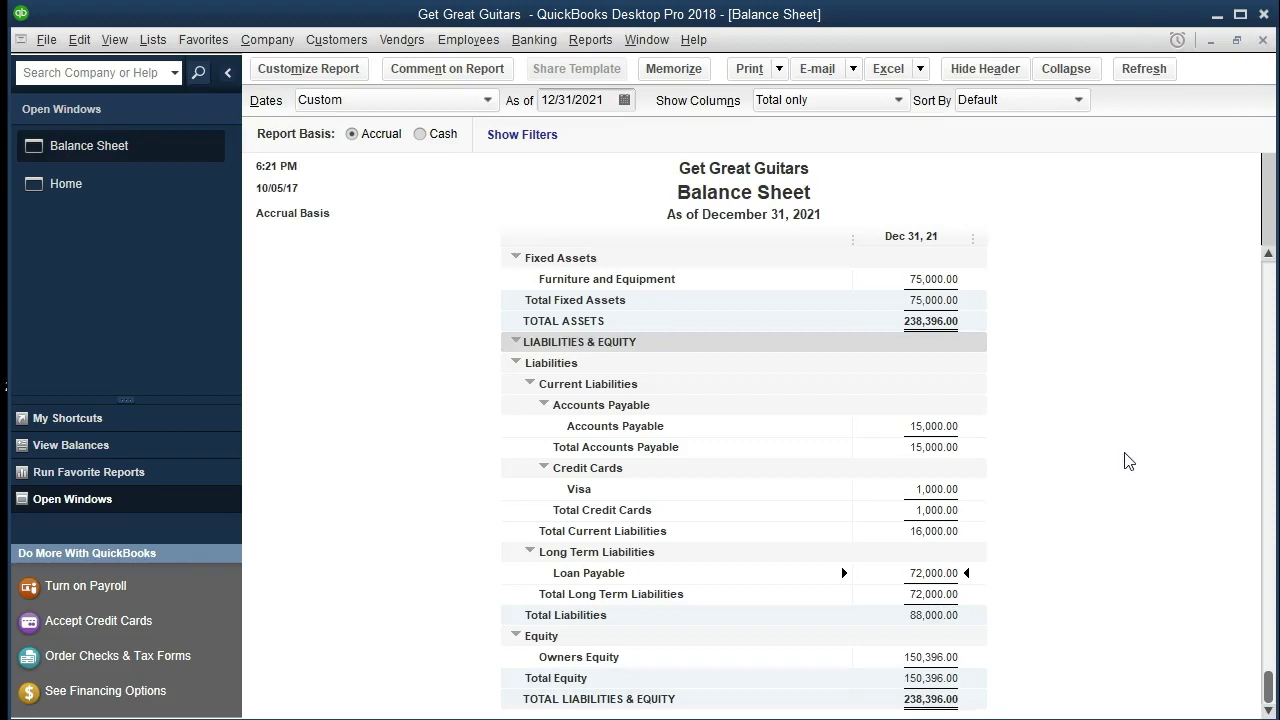
Step: Drill down into the Owners Equity balance and list its transactions from 01/01/2021
double_click(921, 660)
key("Tab")
type("01/01/2021")
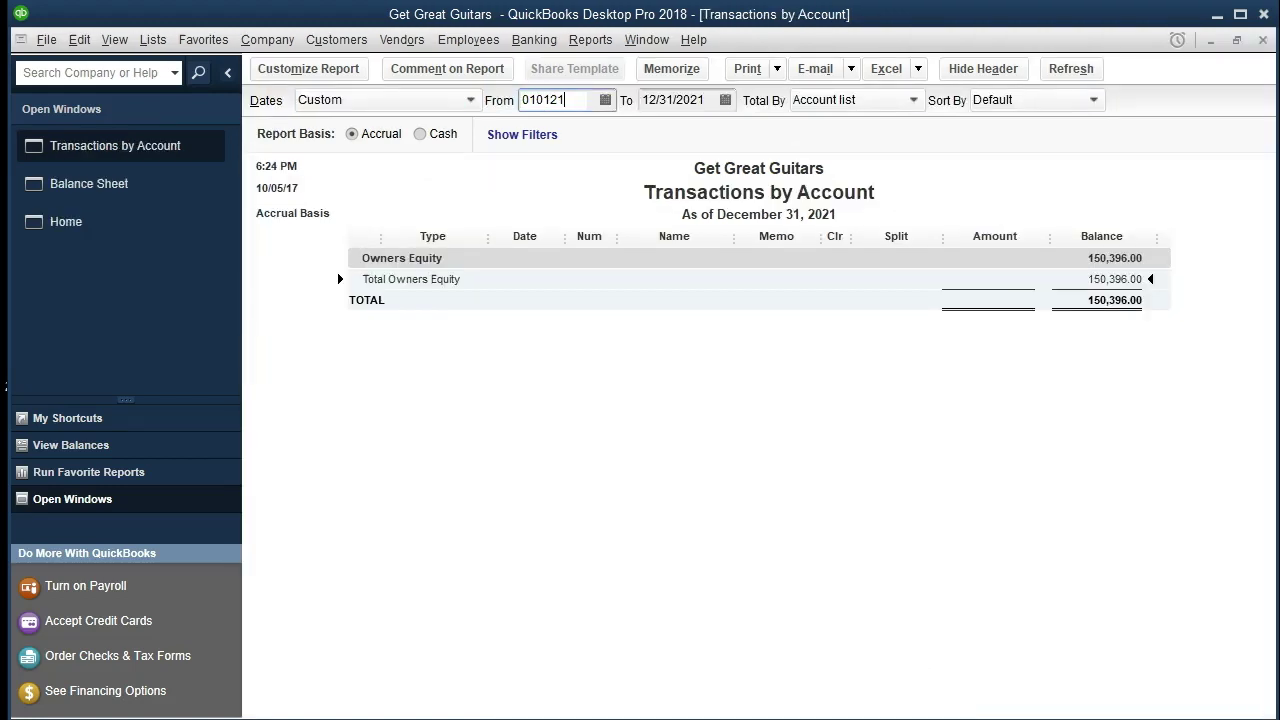
key("Tab")
key("Tab")
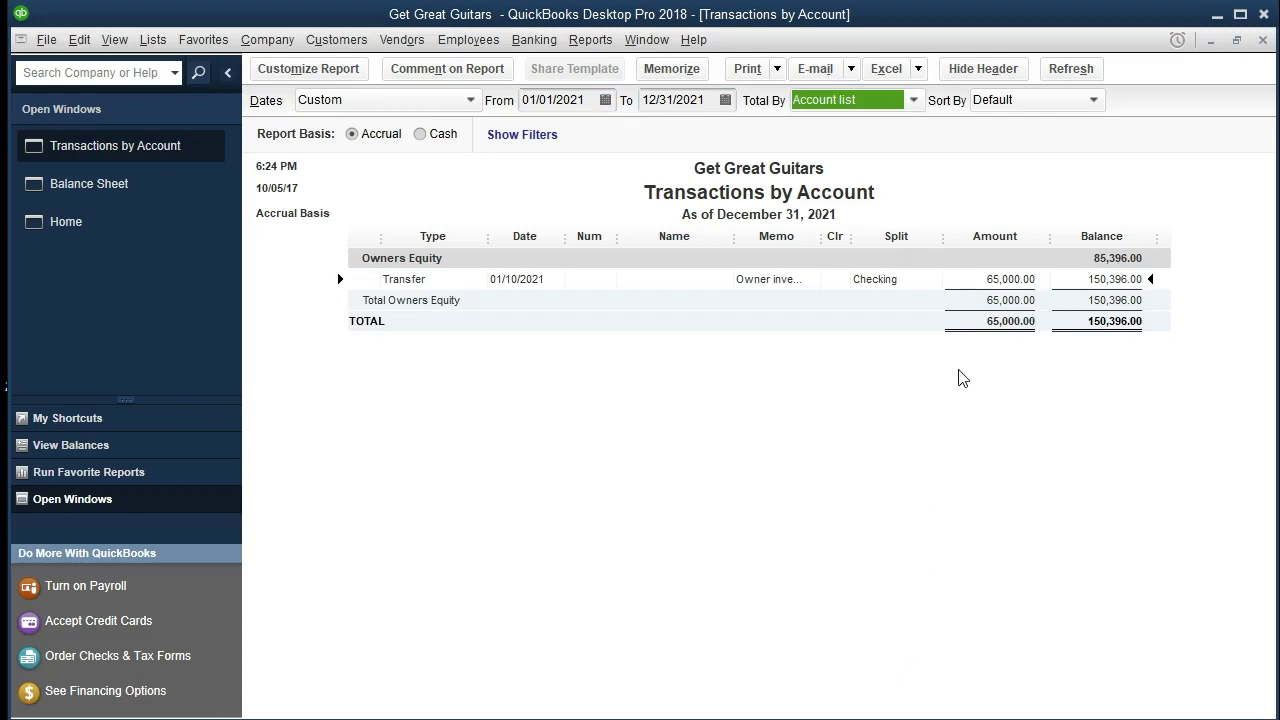
Step: Open the owner investment transfer from the Owners Equity transactions to inspect its source form, and return to the Balance Sheet
left_click(992, 283)
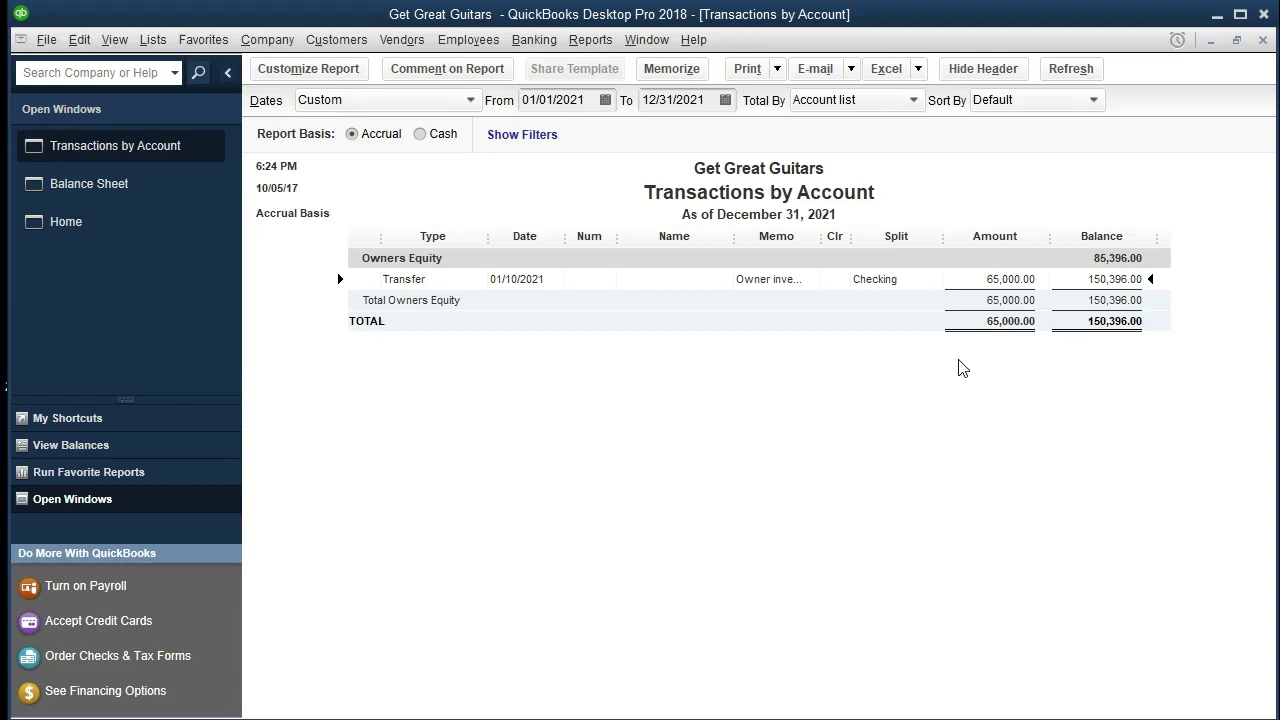
double_click(999, 280)
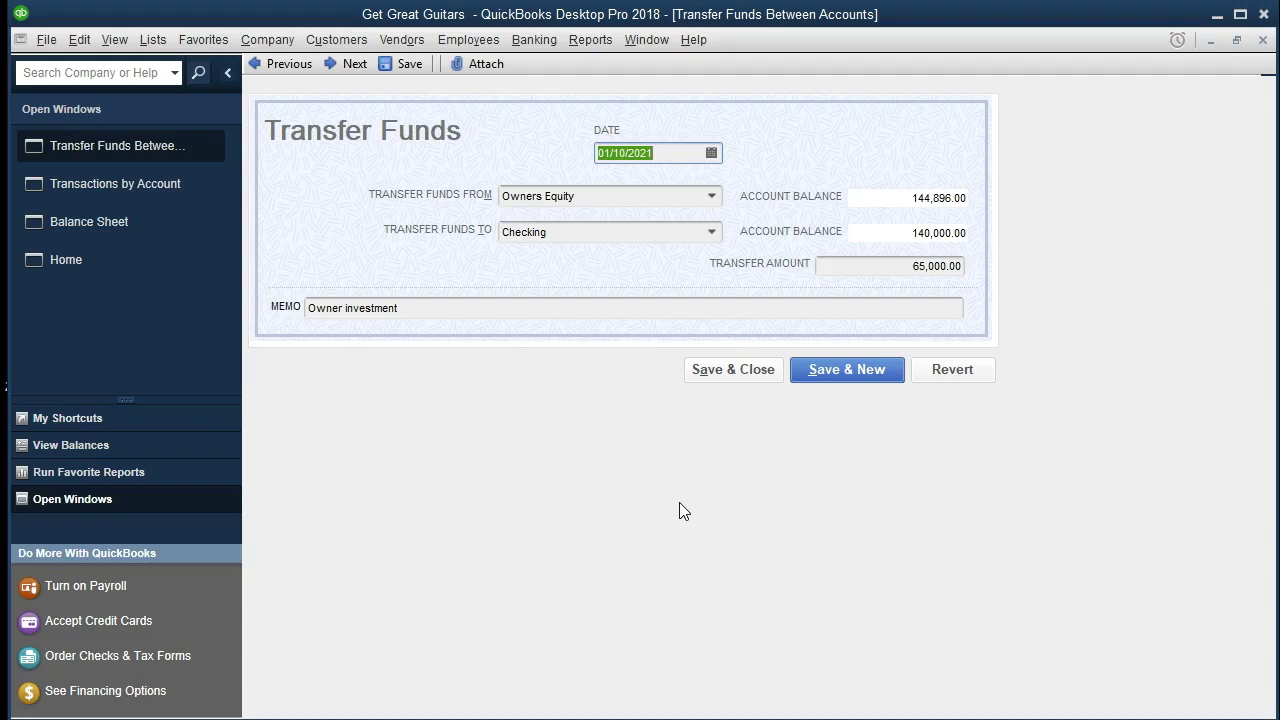
left_click(1264, 42)
left_click(1264, 42)
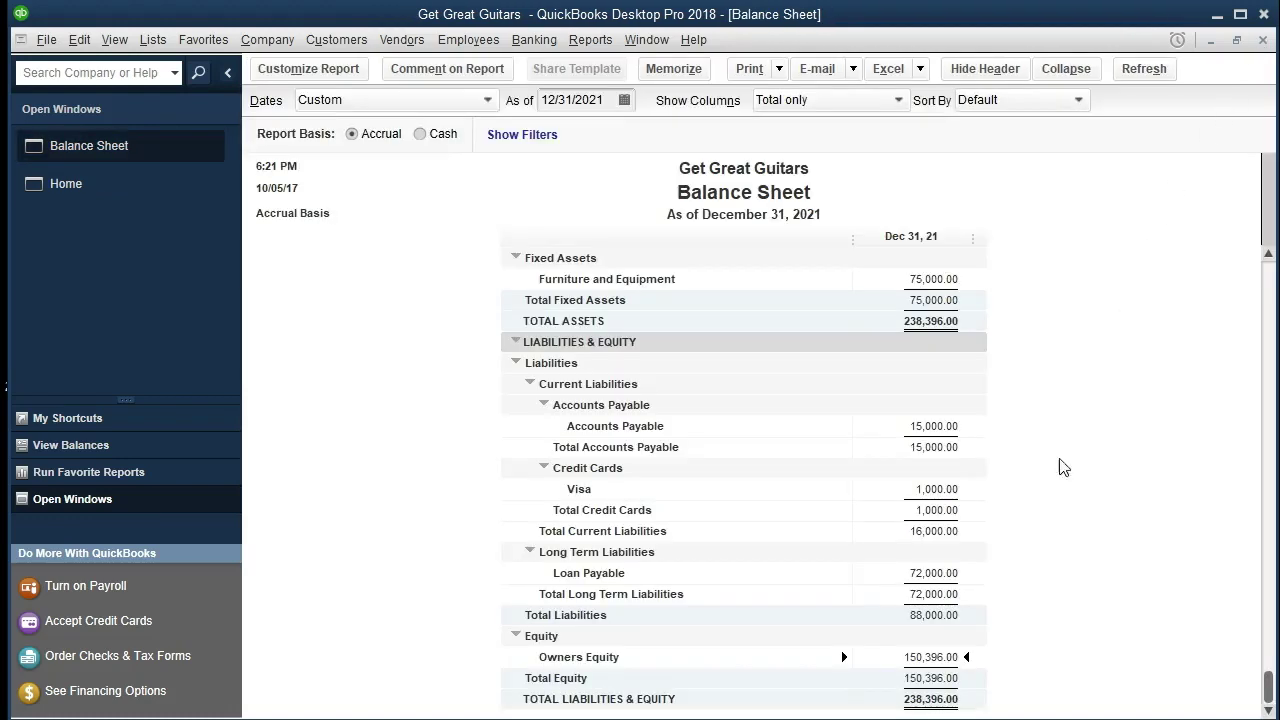